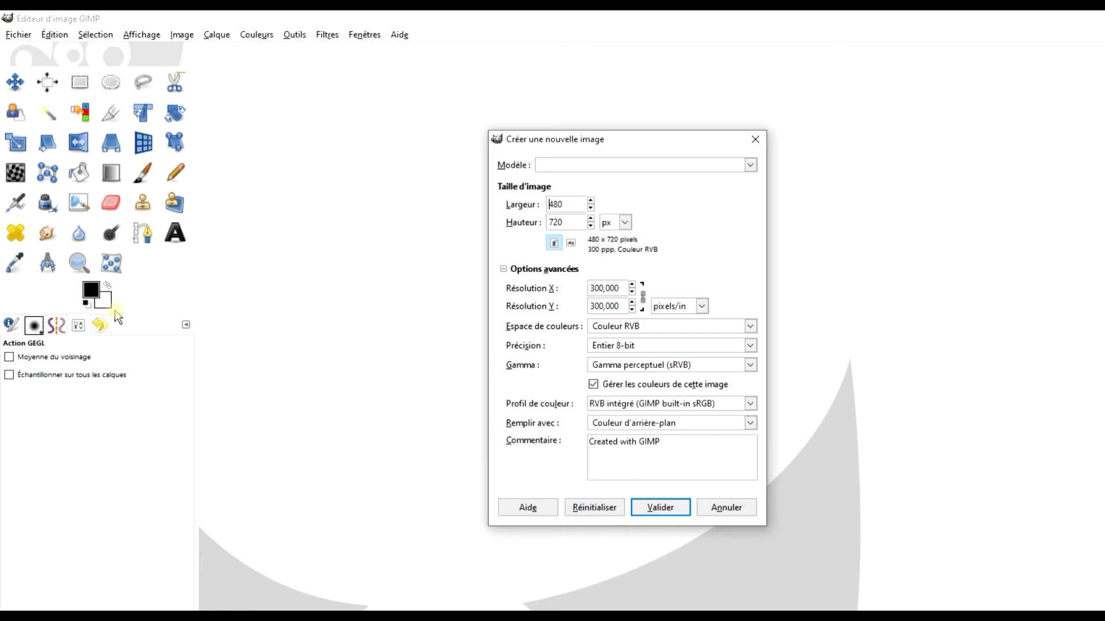
Step: Create a new 480 x 720 px image and rotate it 90° clockwise
left_click(655, 508)
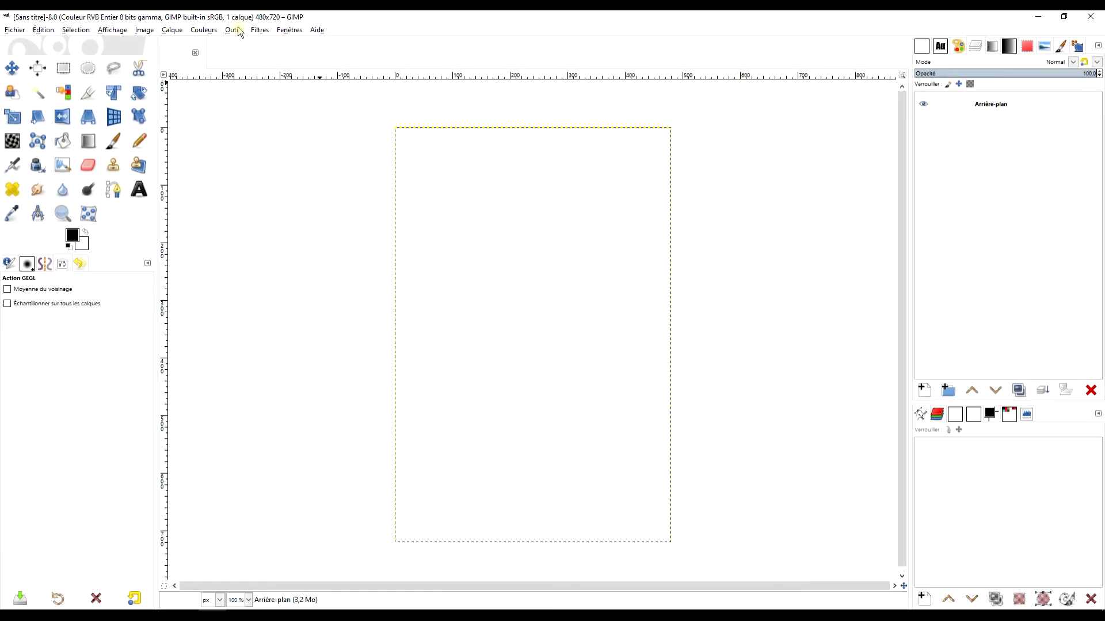
left_click(136, 30)
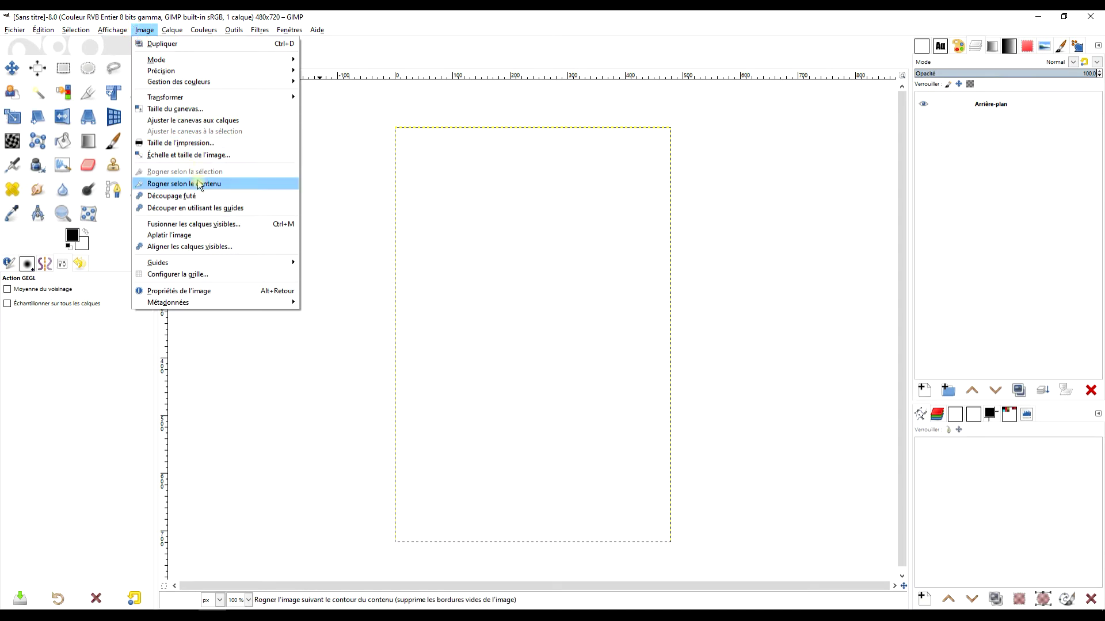
mouse_move(228, 99)
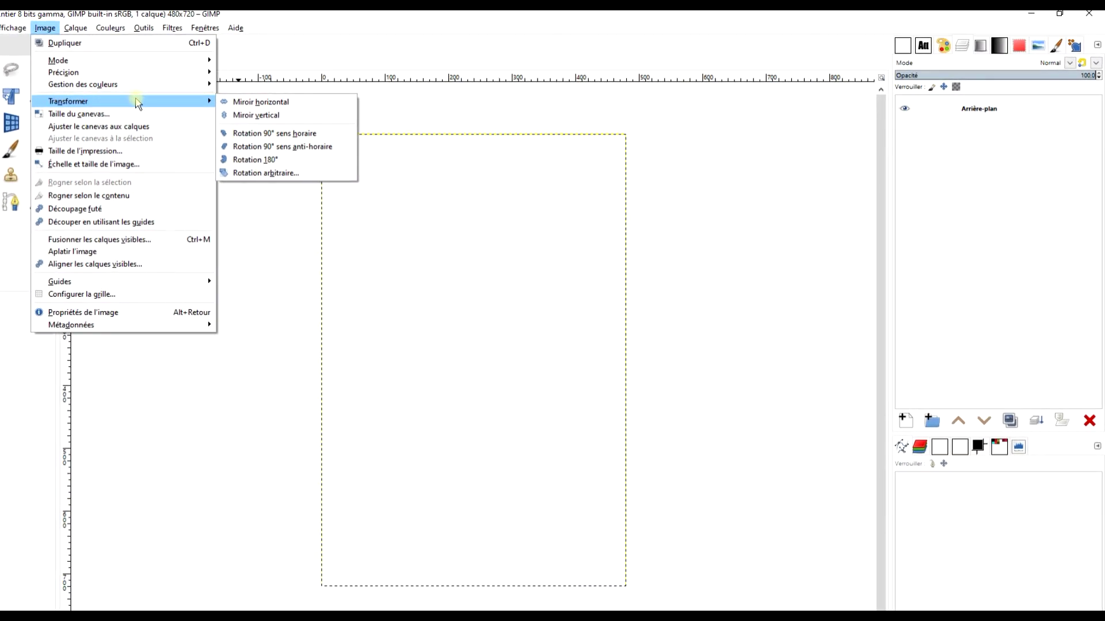
left_click(285, 134)
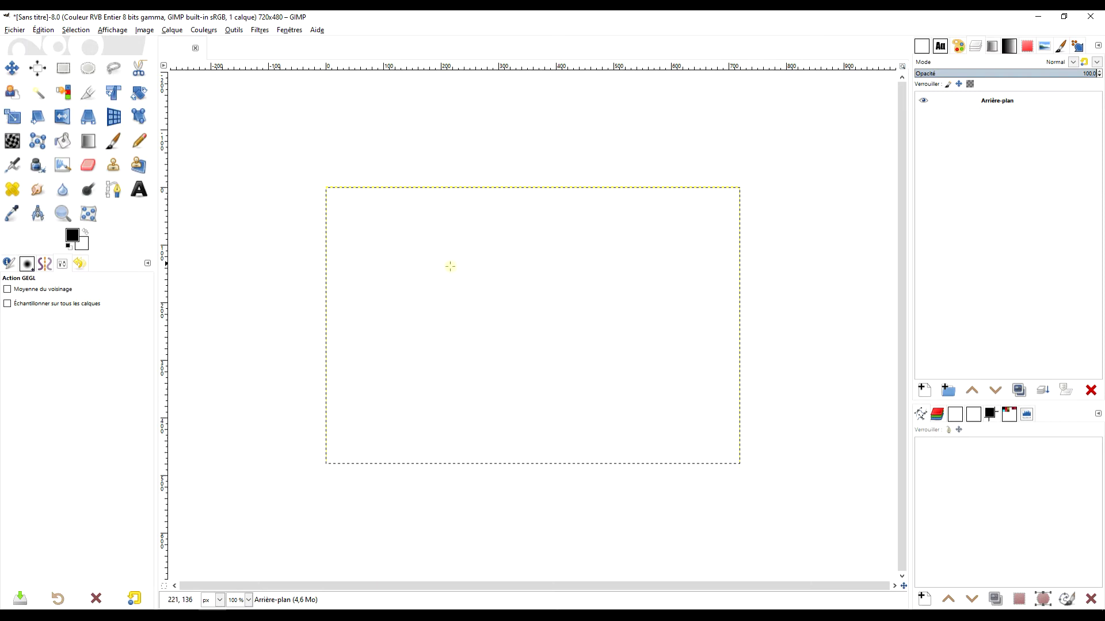
Step: Add a text box covering most of the canvas and write "DOUCEUR" in Impact Condensed, size 200 px
left_click(139, 189)
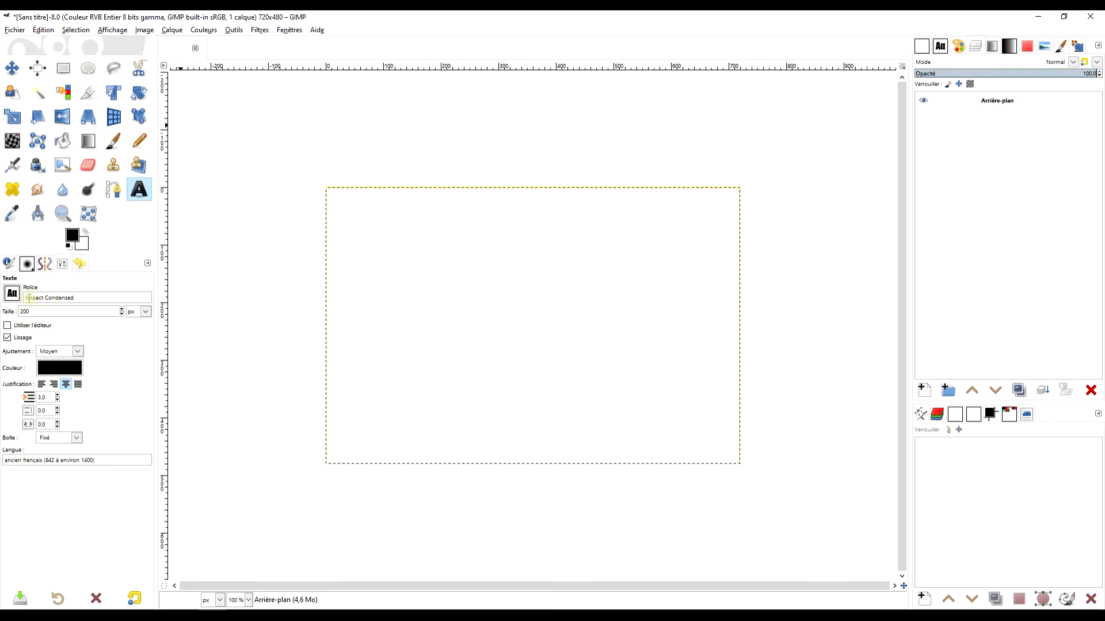
left_click_drag(354, 210, 711, 443)
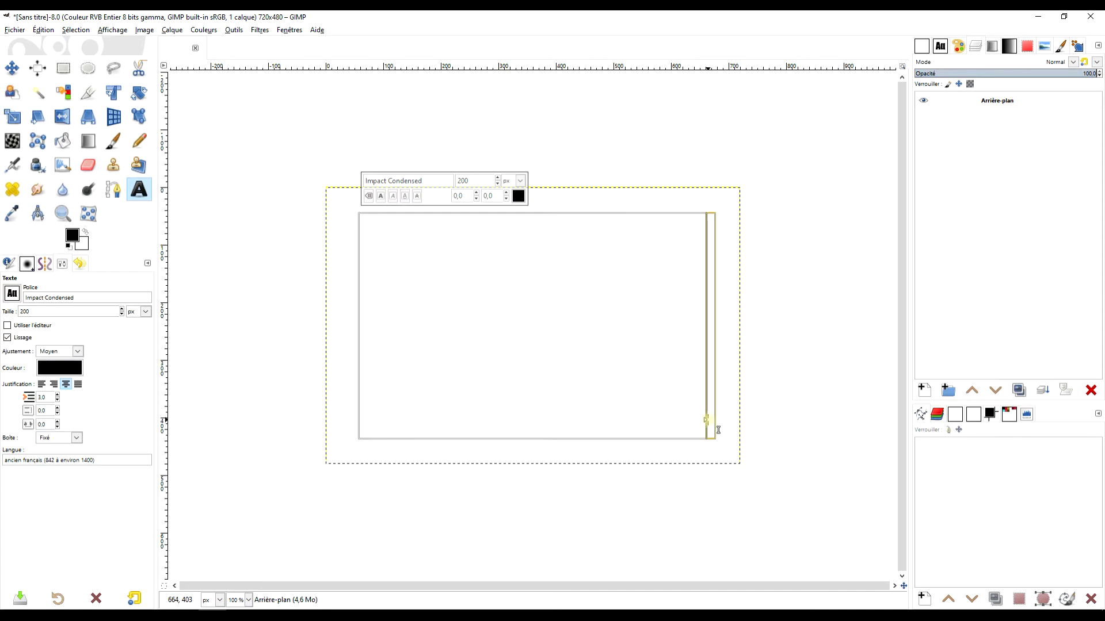
key("Caps_Lock")
type("DOUC")
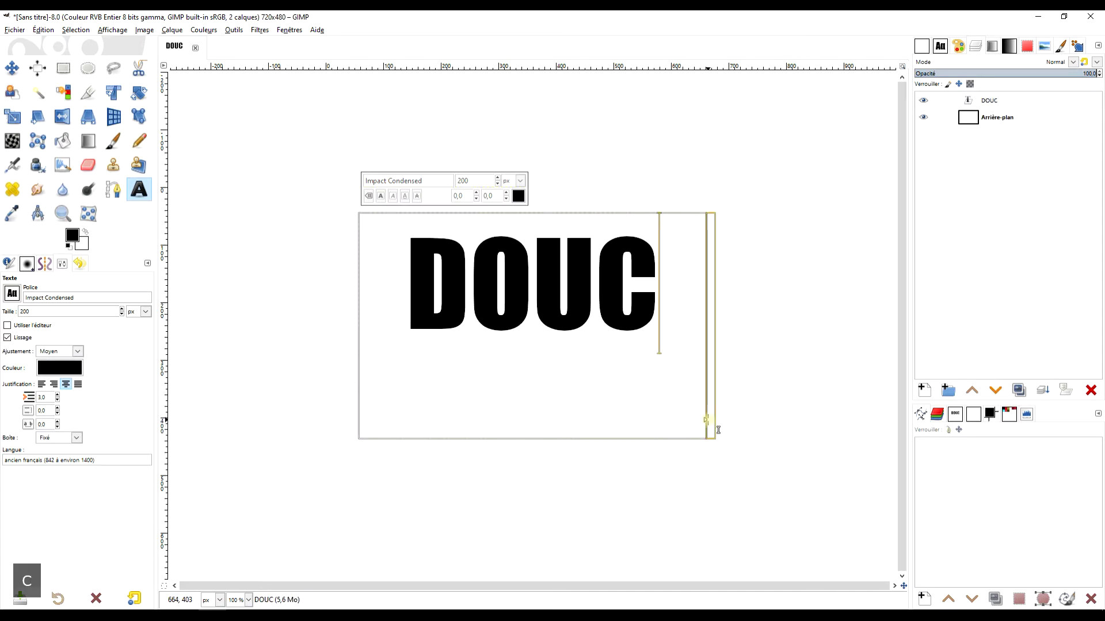
type("EUR")
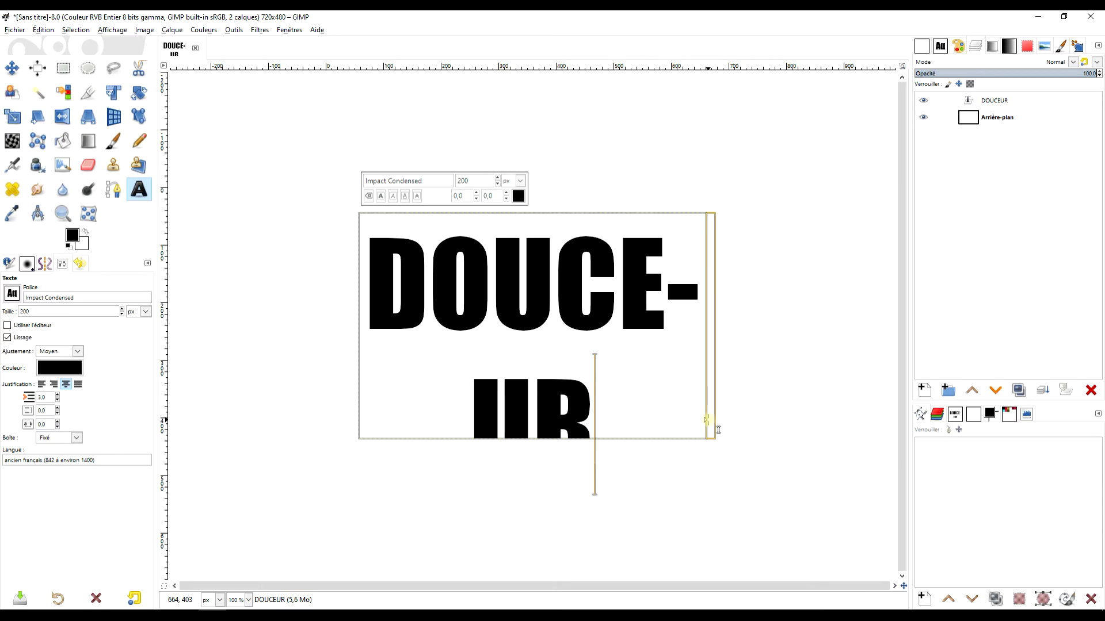
Step: Set the size of the whole DOUCEUR text to 150 px
key("ctrl+a")
double_click(461, 181)
type("150")
key("Return")
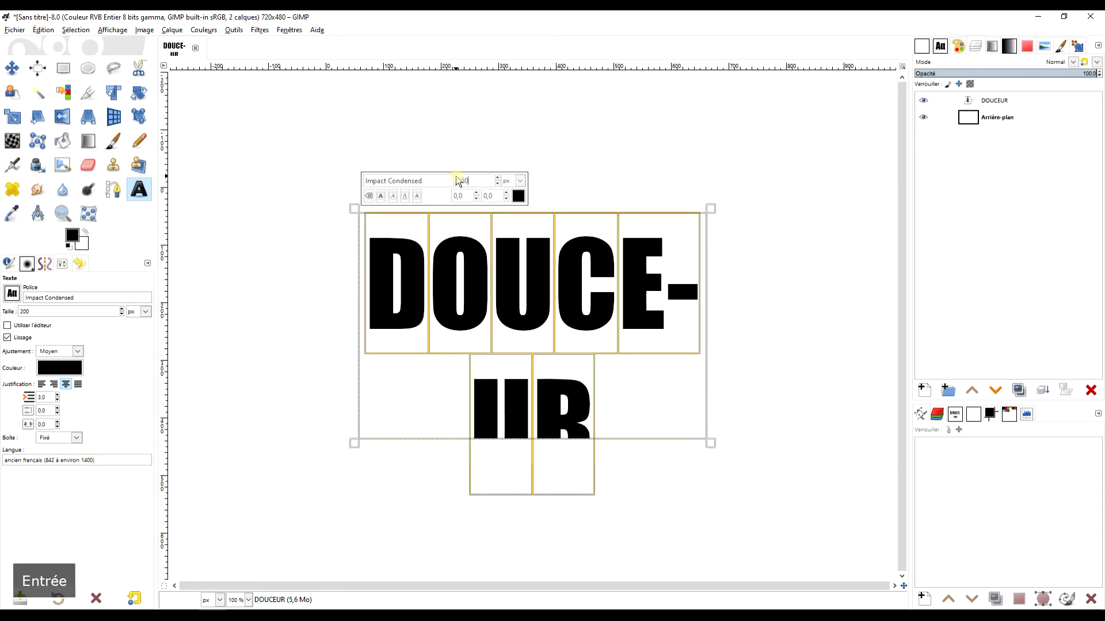
Step: Add a second line reading "INFINIE" below DOUCEUR in the same text box
left_click(698, 231)
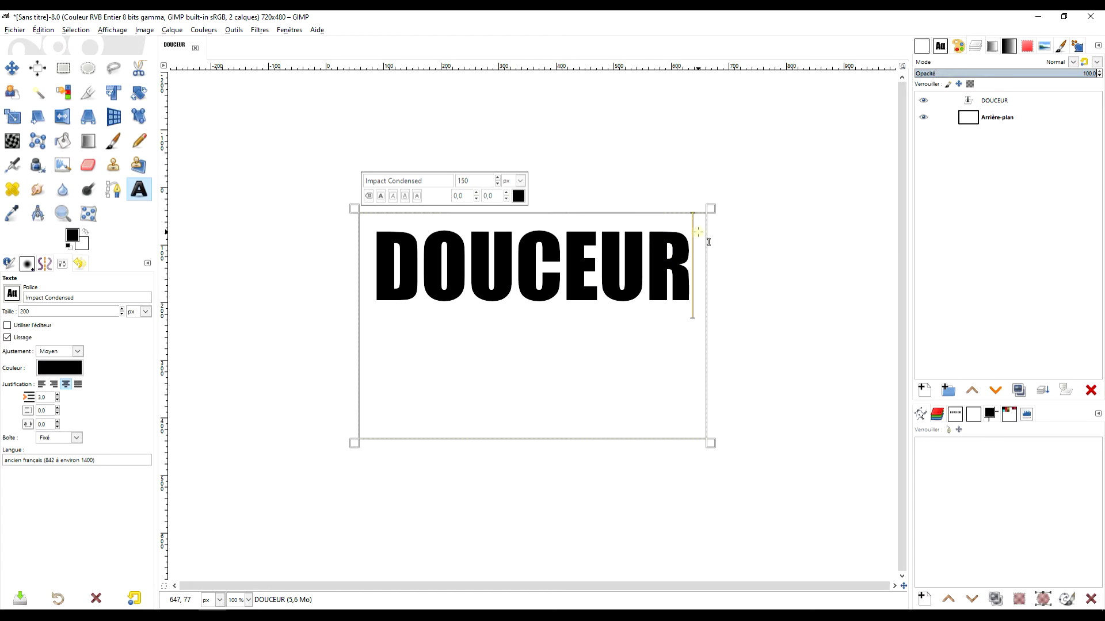
key("Return")
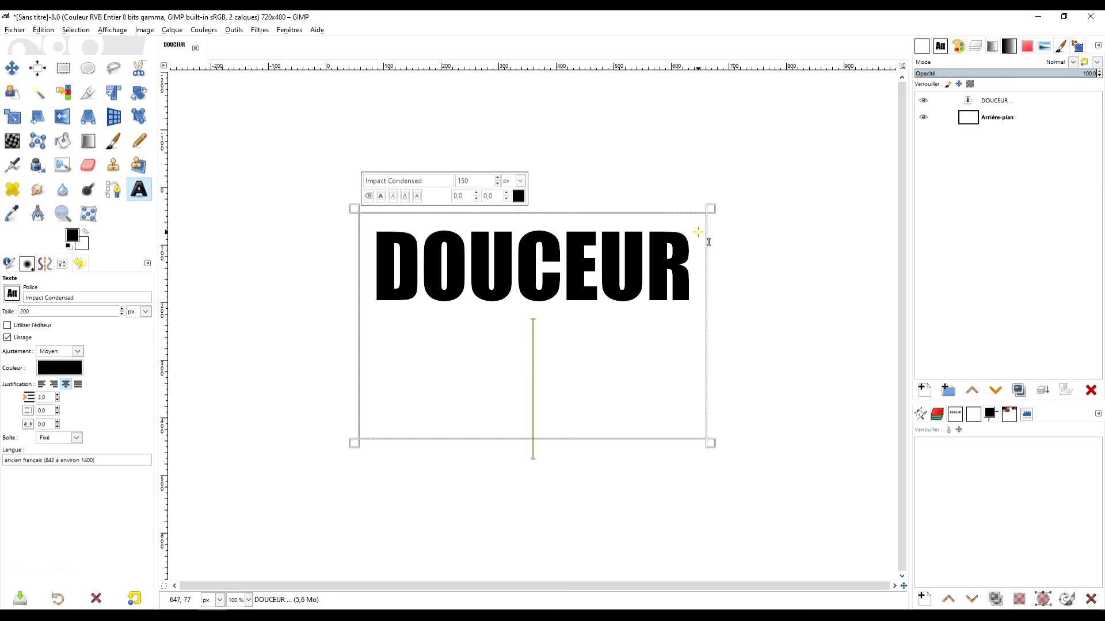
type("INFINIE")
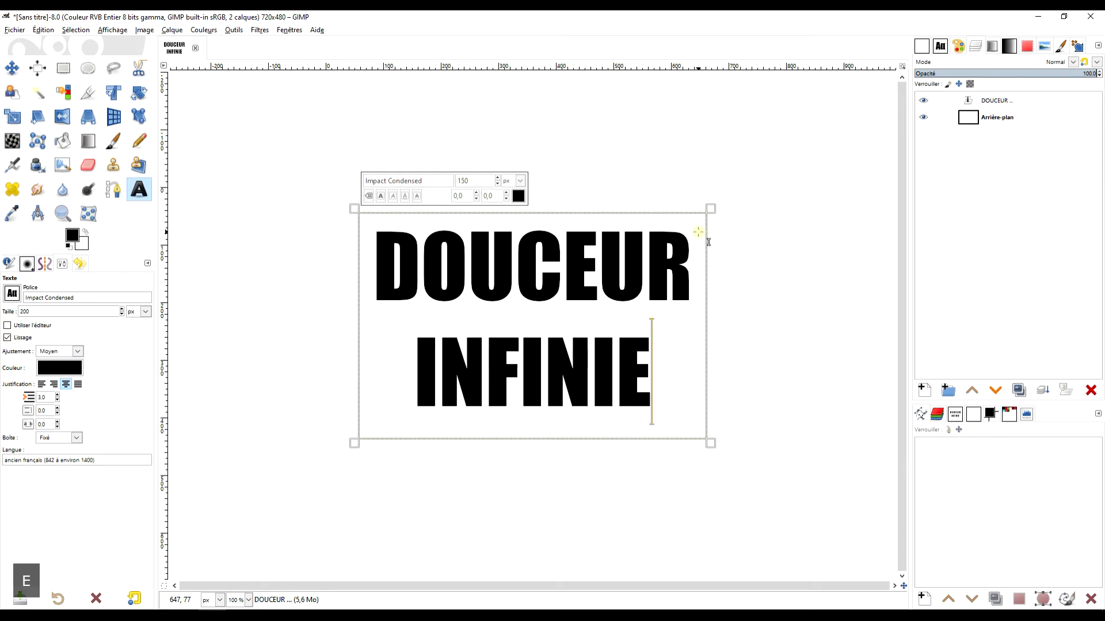
Step: Increase the size of both text lines to 154 px
key("ctrl+a")
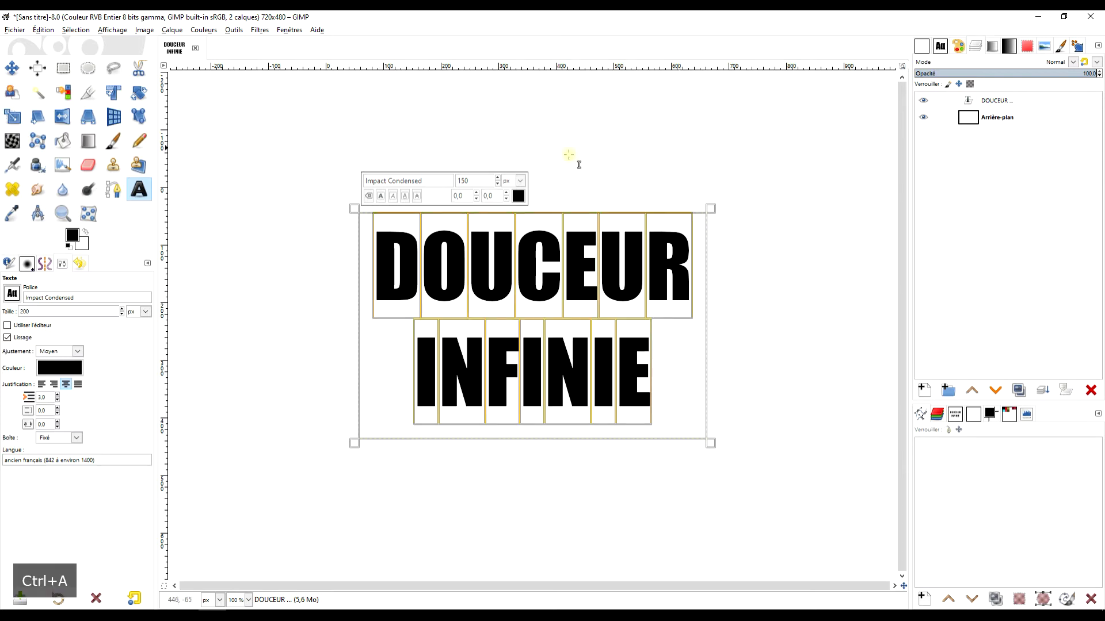
left_click(498, 178)
left_click(498, 178)
left_click(498, 178)
left_click(497, 178)
Step: Enlarge the text box slightly on its right, left and upper sides
left_click_drag(713, 229, 732, 446)
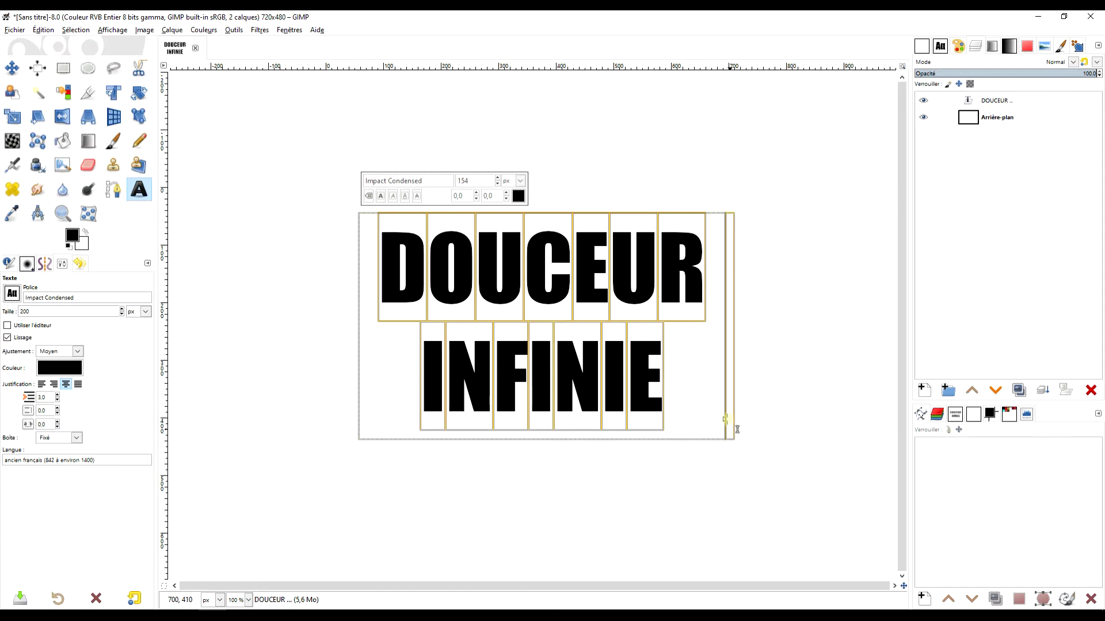
left_click_drag(355, 245, 344, 246)
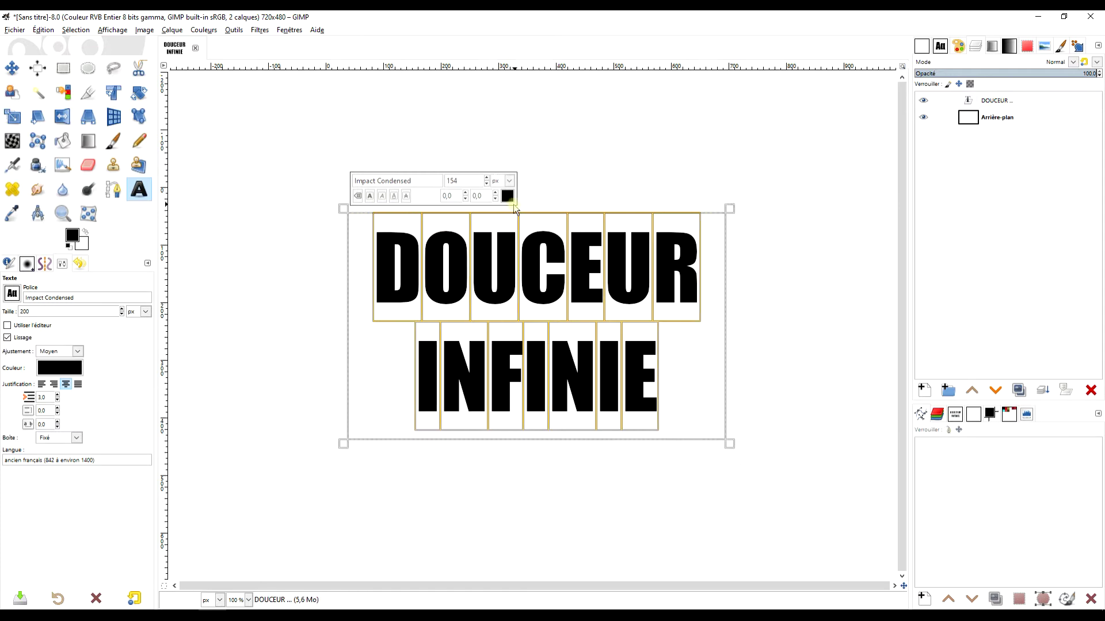
left_click_drag(520, 208, 552, 215)
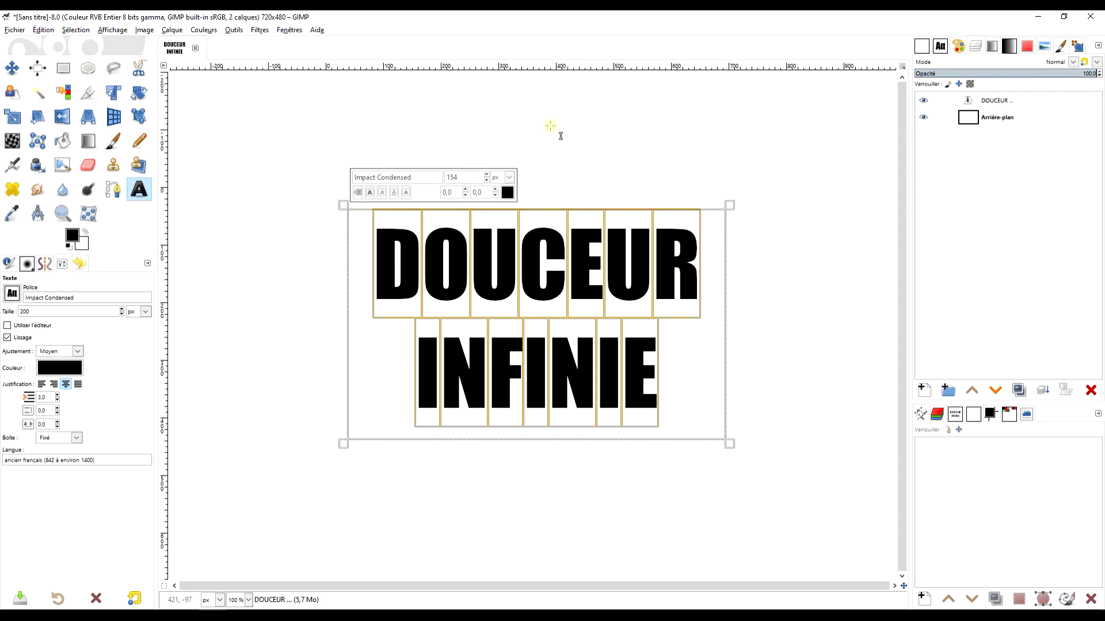
Step: Align the text layer to the centre of the image both horizontally and vertically
left_click(35, 71)
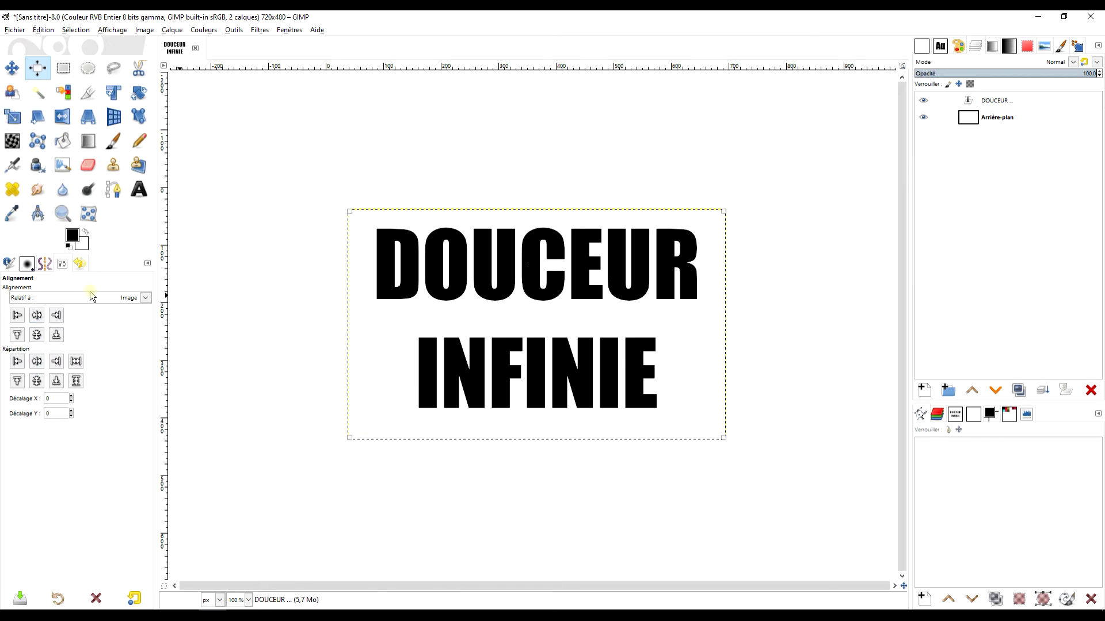
left_click(36, 315)
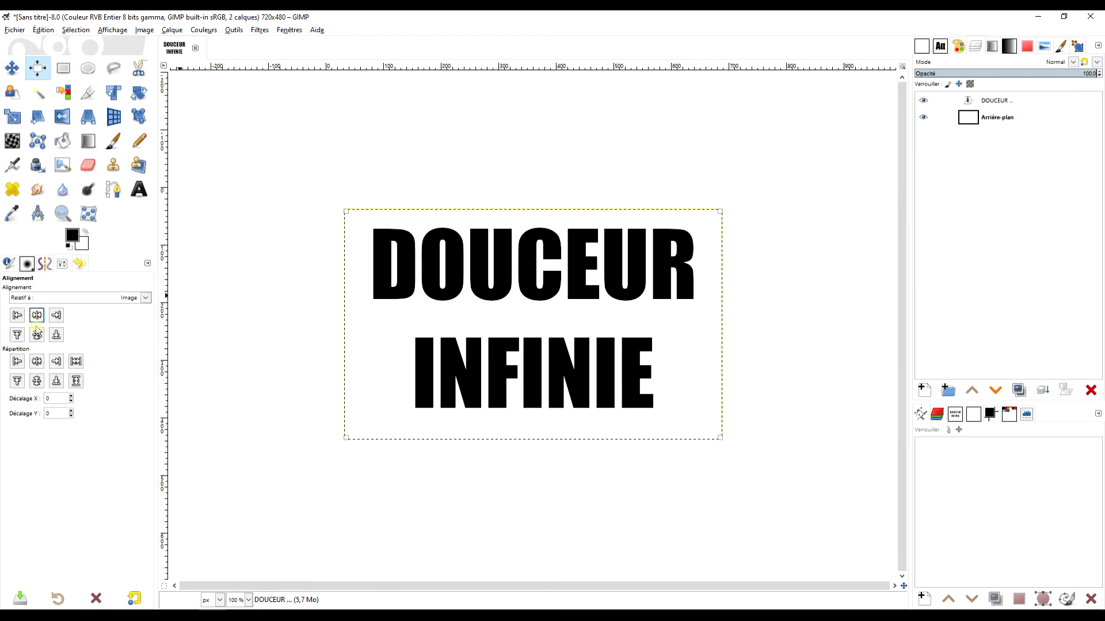
left_click(37, 335)
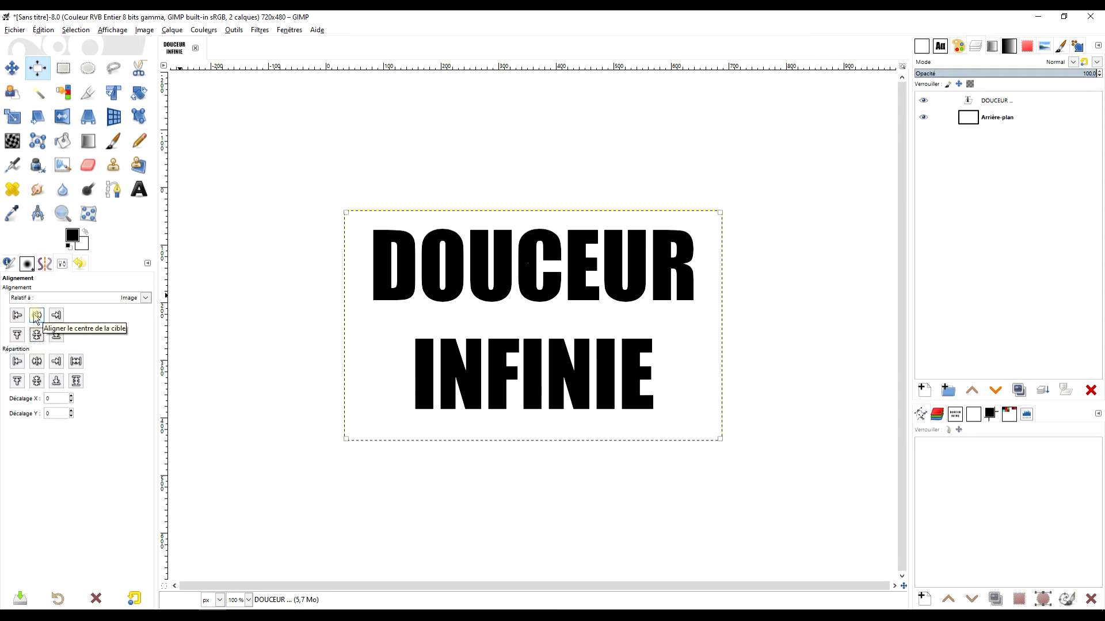
key("r")
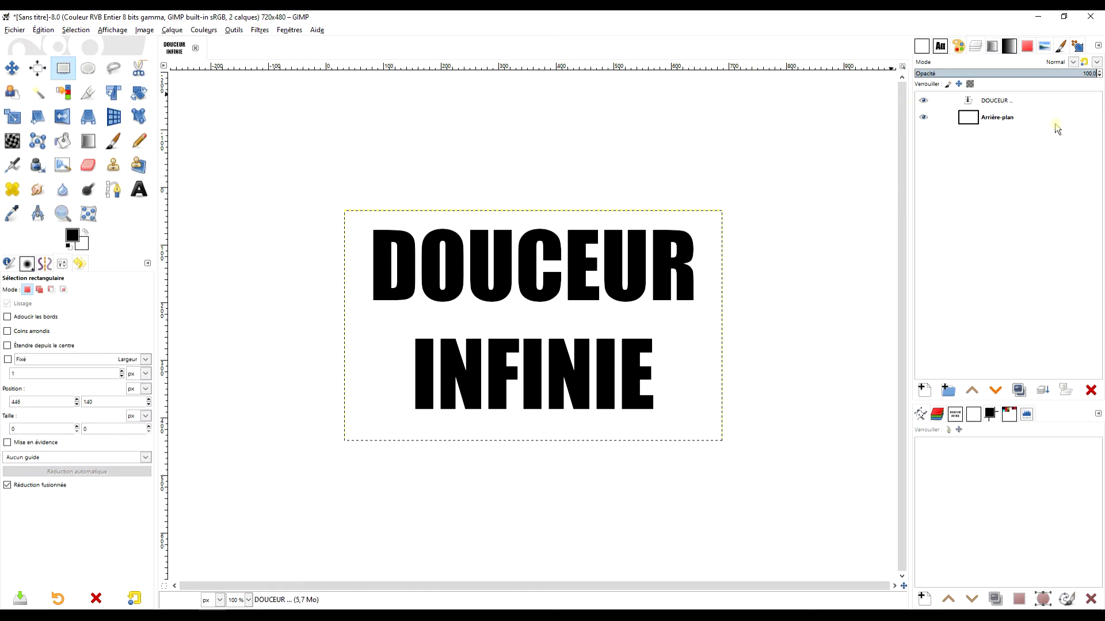
Step: Duplicate the DOUCEUR text layer and place the copy, hidden, beneath the Arrière-plan layer
left_click(1043, 104)
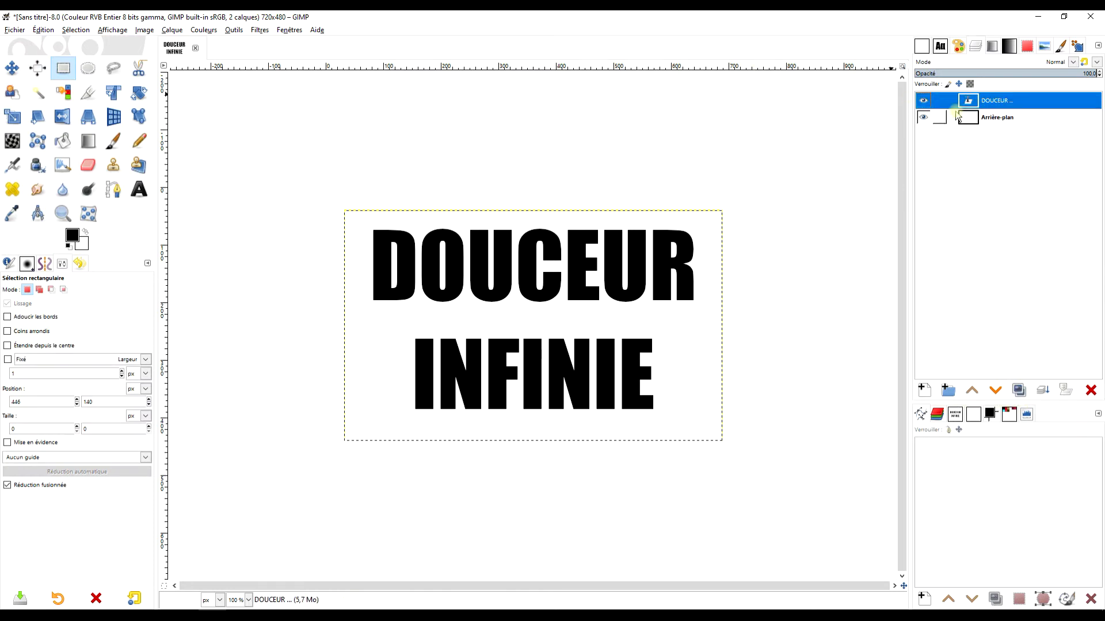
left_click(1019, 390)
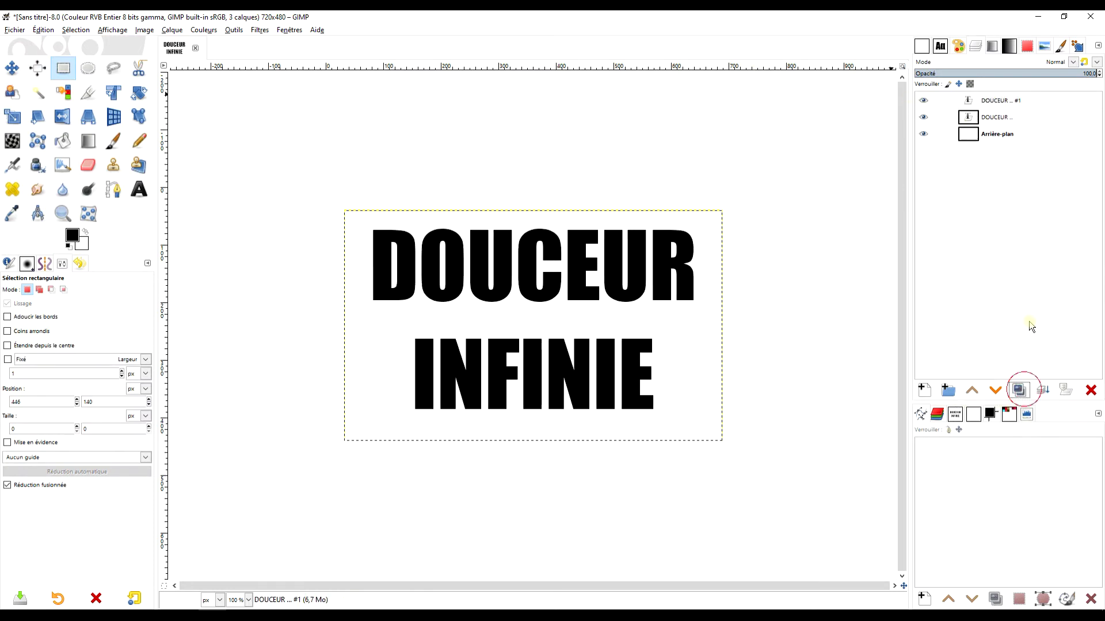
left_click_drag(1014, 107, 1058, 179)
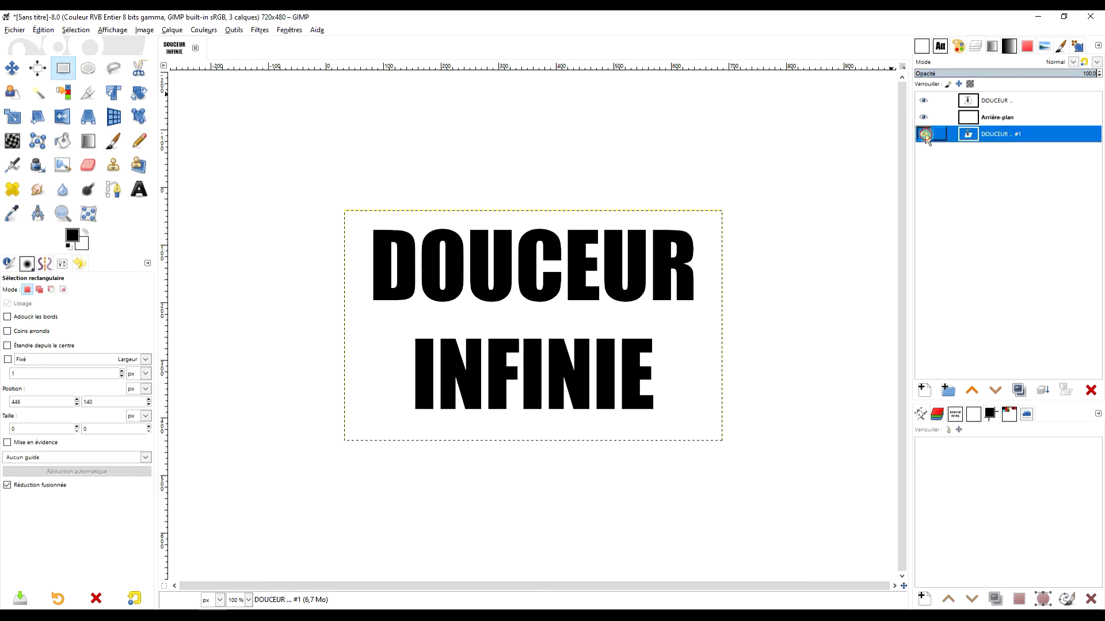
left_click(923, 135)
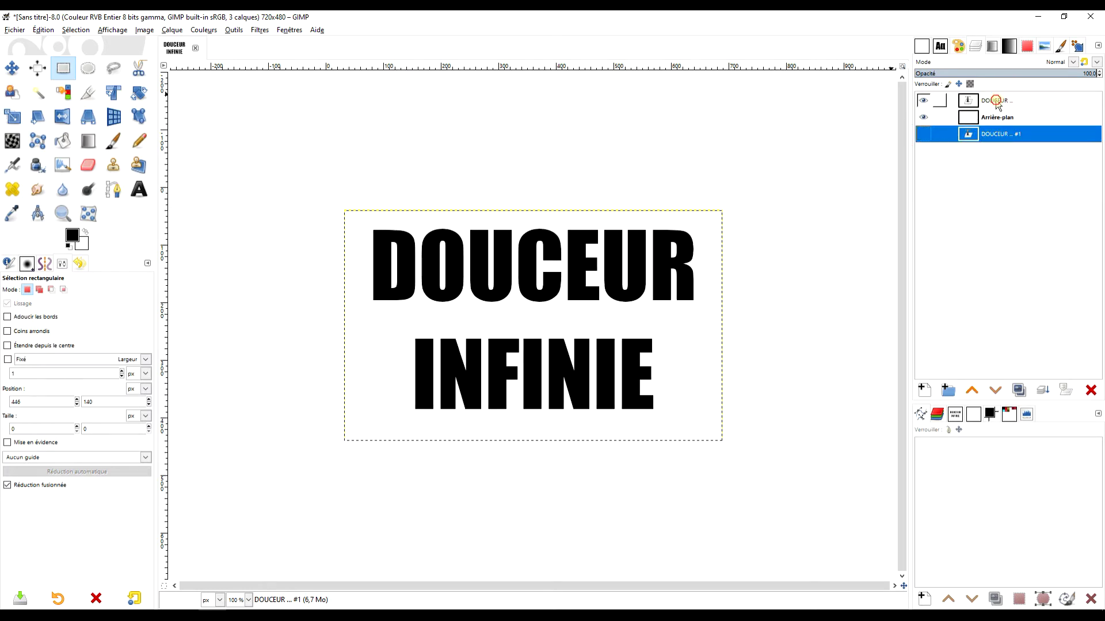
Step: Resize the upper DOUCEUR text layer to the image dimensions
left_click(997, 102)
right_click(970, 103)
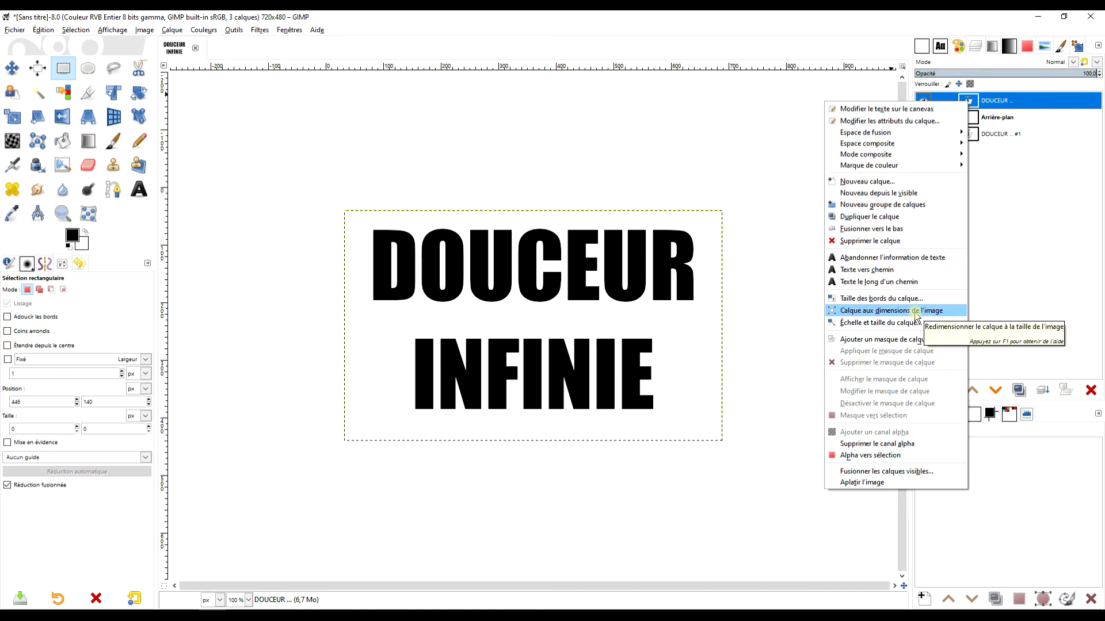
left_click(915, 310)
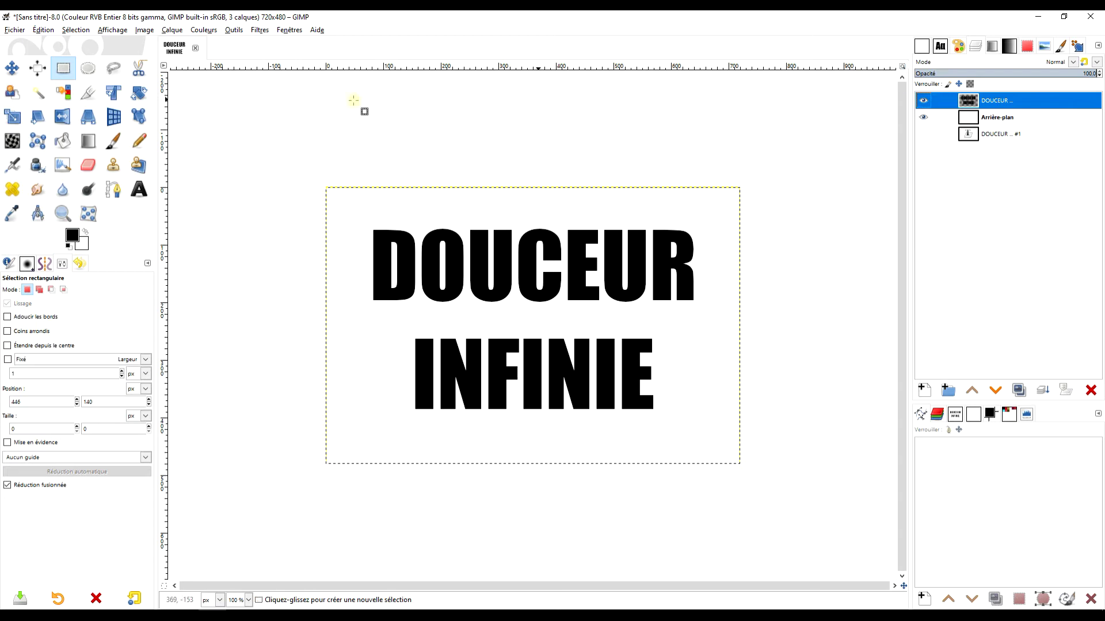
Step: Open G'MIC-Qt on the text layer and search the filters for "DIFF" to find Difference of Gaussians
left_click(258, 32)
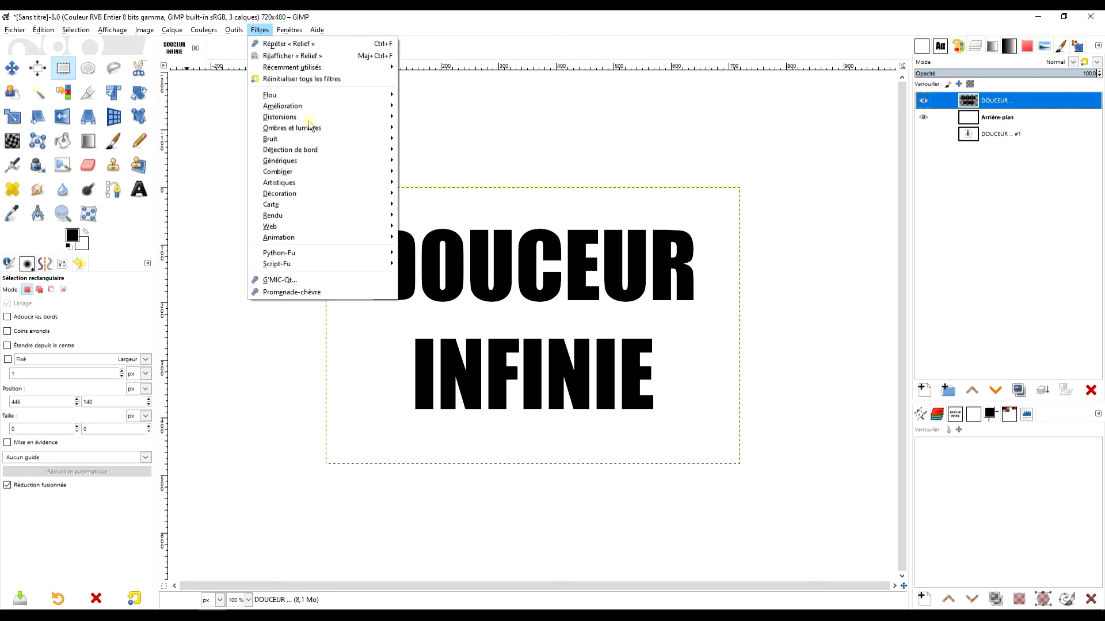
left_click(301, 281)
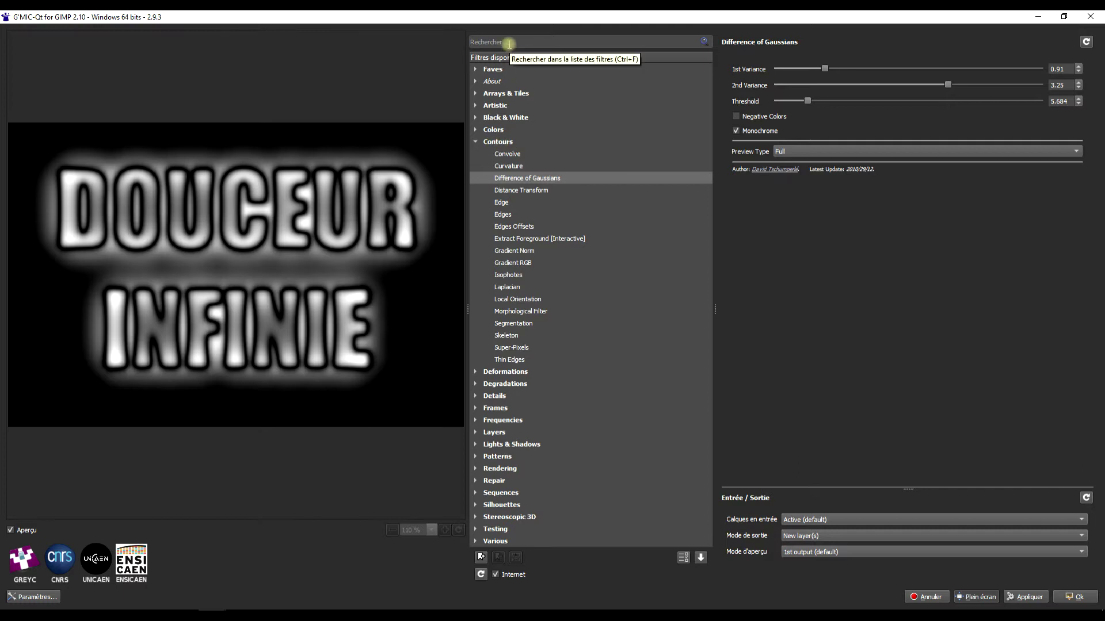
type("DIFFI")
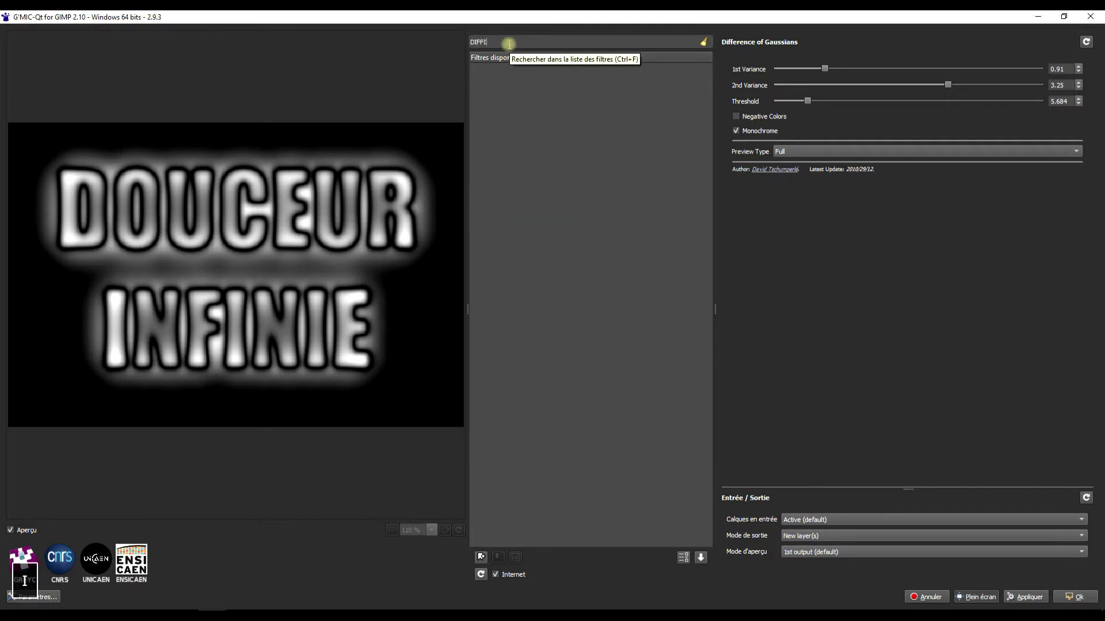
key("BackSpace")
key("BackSpace")
key("Caps_Lock")
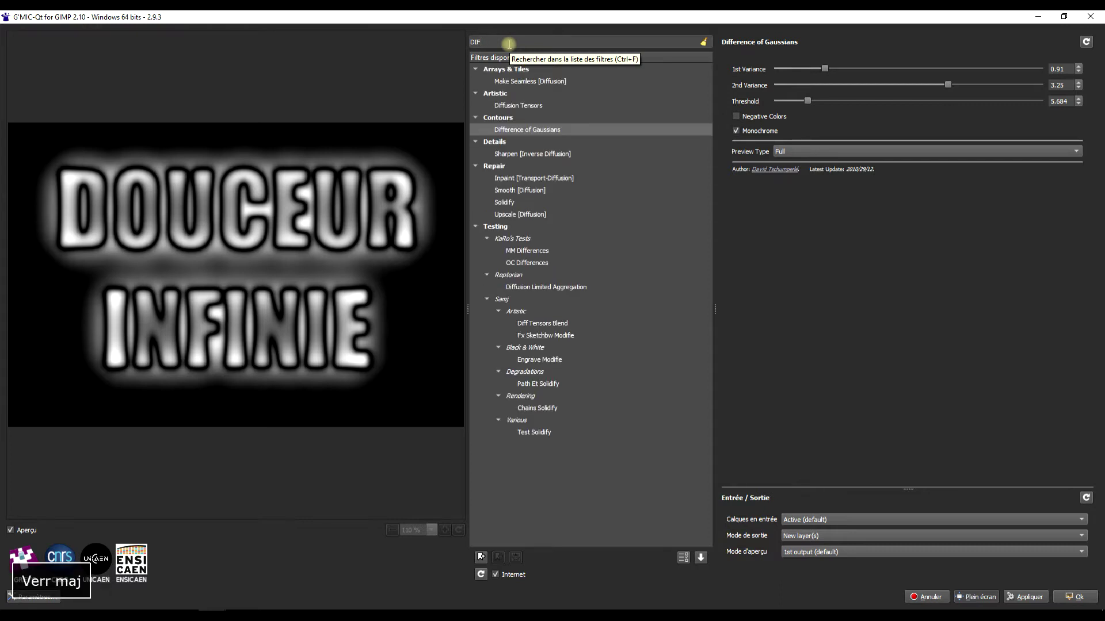
type("F")
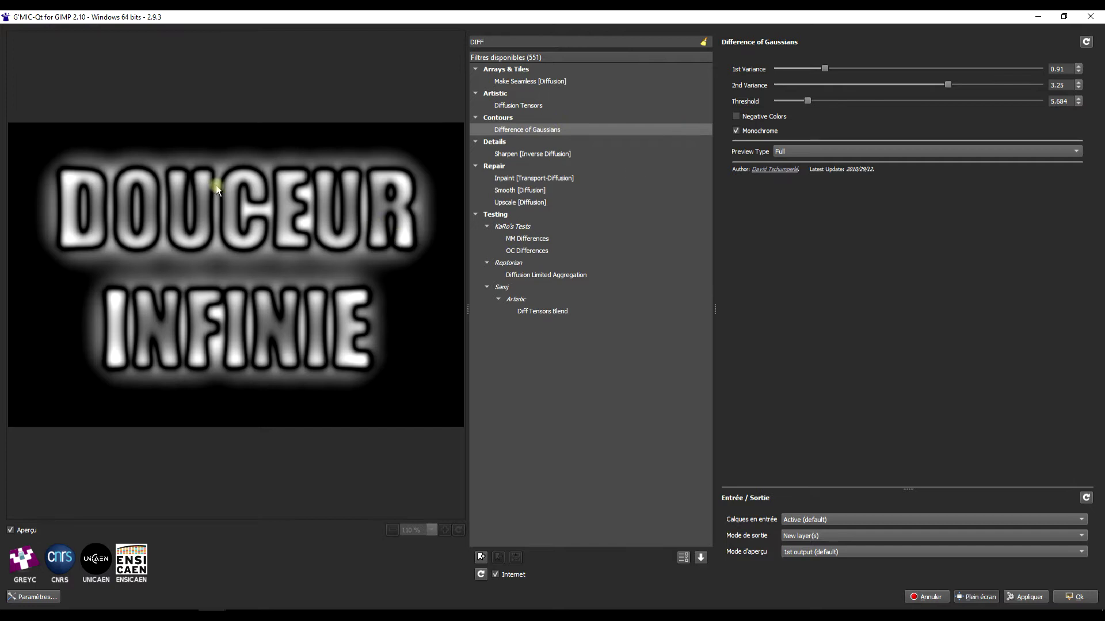
Step: Set the filter's 1st Variance to 0.93, 2nd Variance to 2.155 and Threshold to 7.399, trying Negative Colors on and off
left_click(833, 69)
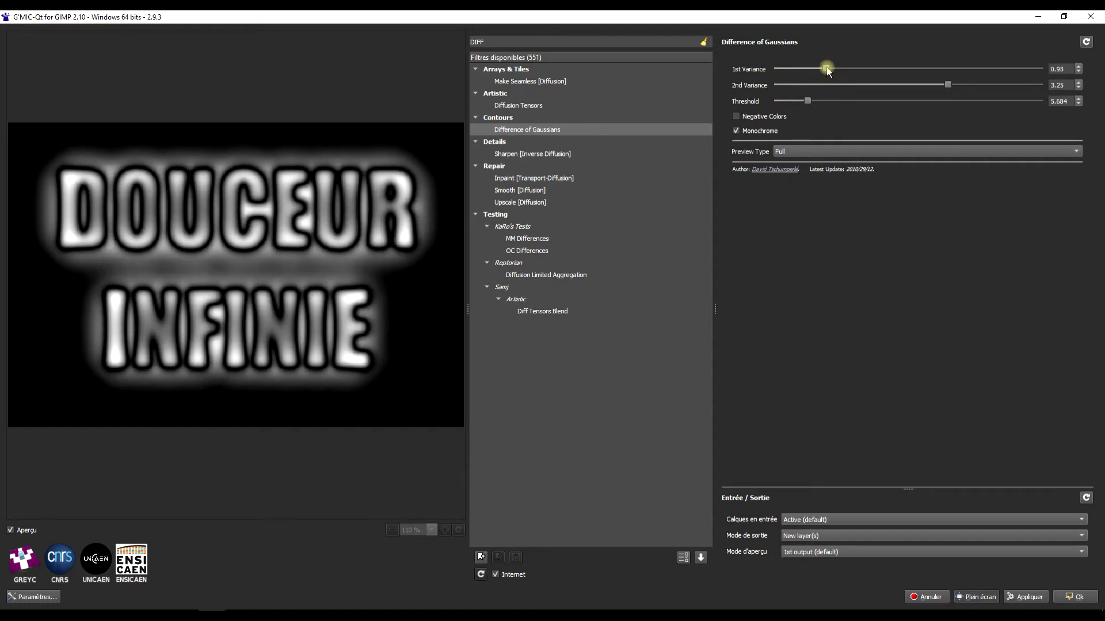
left_click_drag(947, 85, 892, 86)
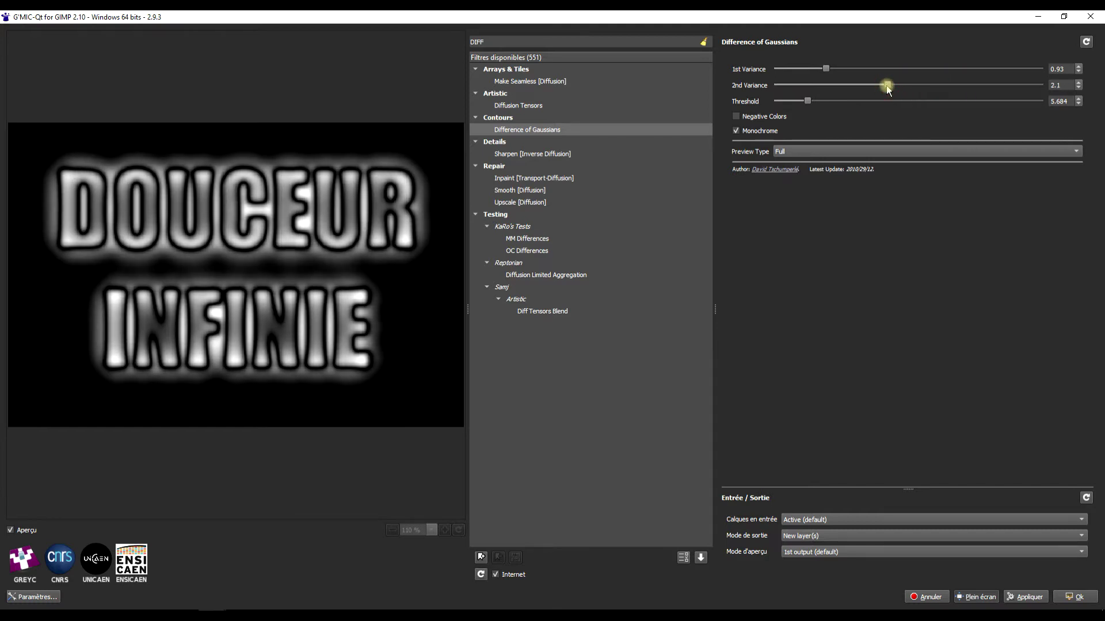
left_click_drag(886, 85, 889, 85)
left_click_drag(798, 96, 793, 98)
left_click_drag(807, 101, 816, 101)
left_click(736, 116)
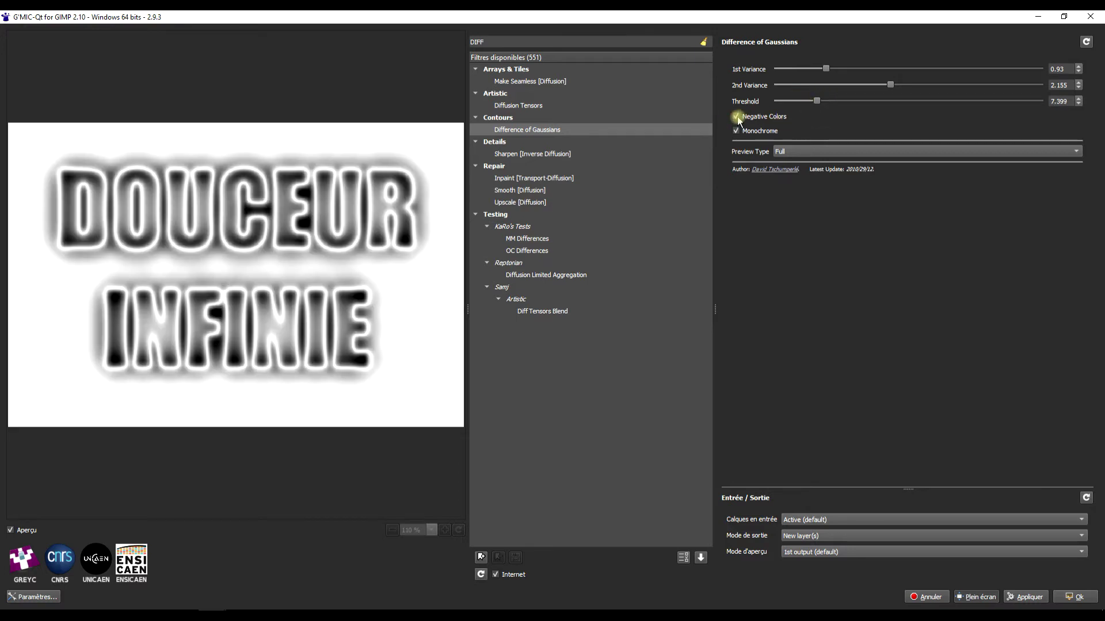
left_click(736, 117)
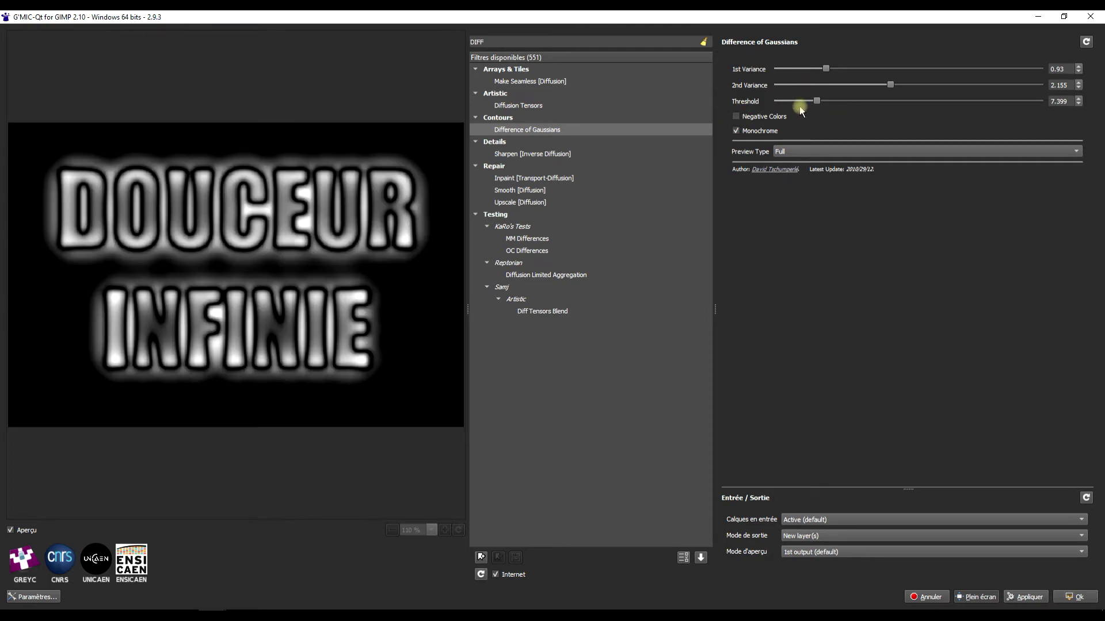
Step: Set the Threshold to 6.86, keep Monochrome enabled, and apply Difference of Gaussians as a new layer
left_click(760, 132)
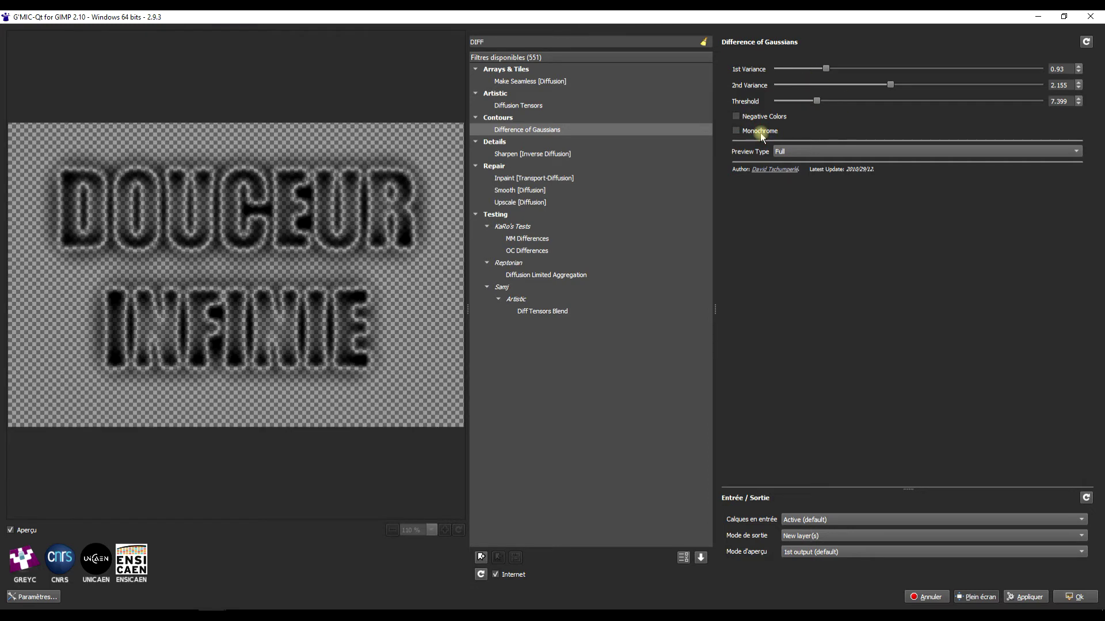
left_click(760, 132)
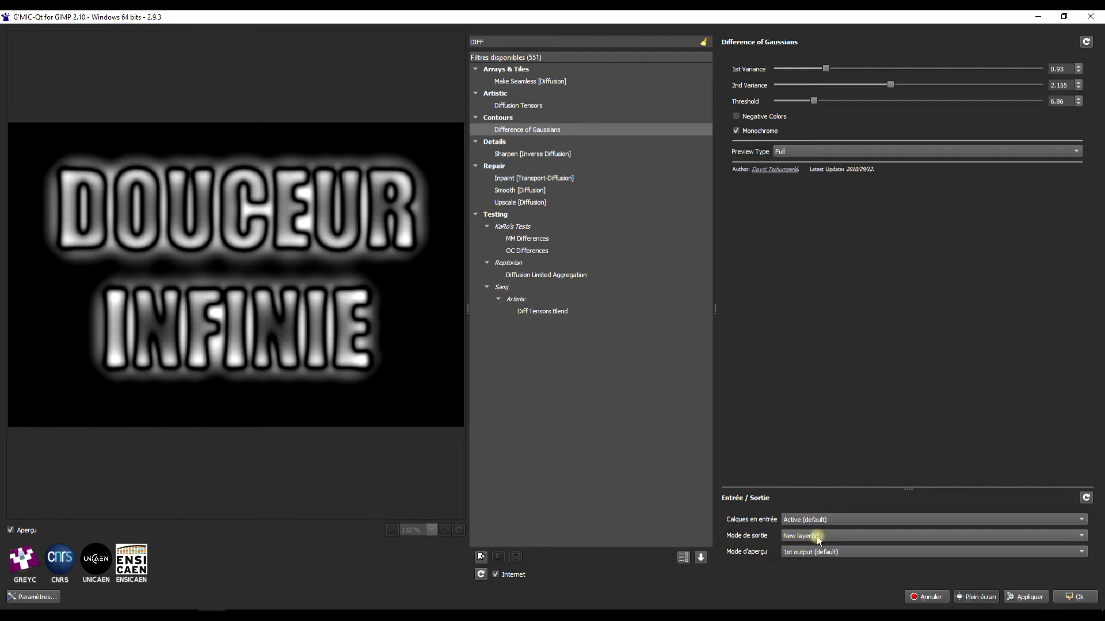
left_click(1074, 598)
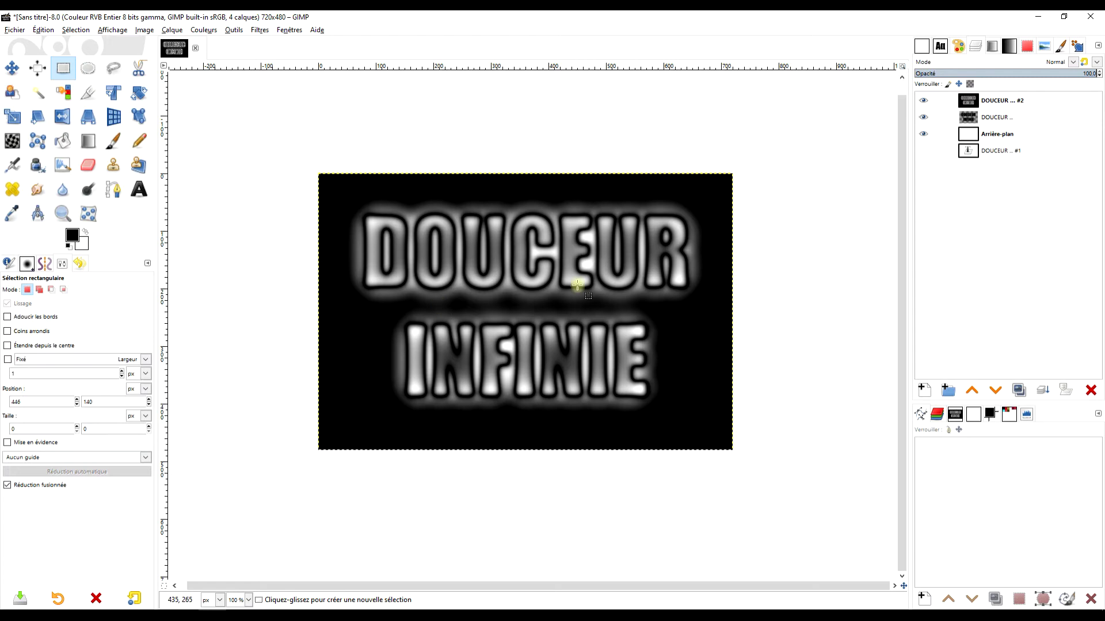
Step: Start the Relief distortion filter on the DOUCEUR ... #2 layer with Azimuth 144.21 and Elevation 78.49
left_click(972, 101)
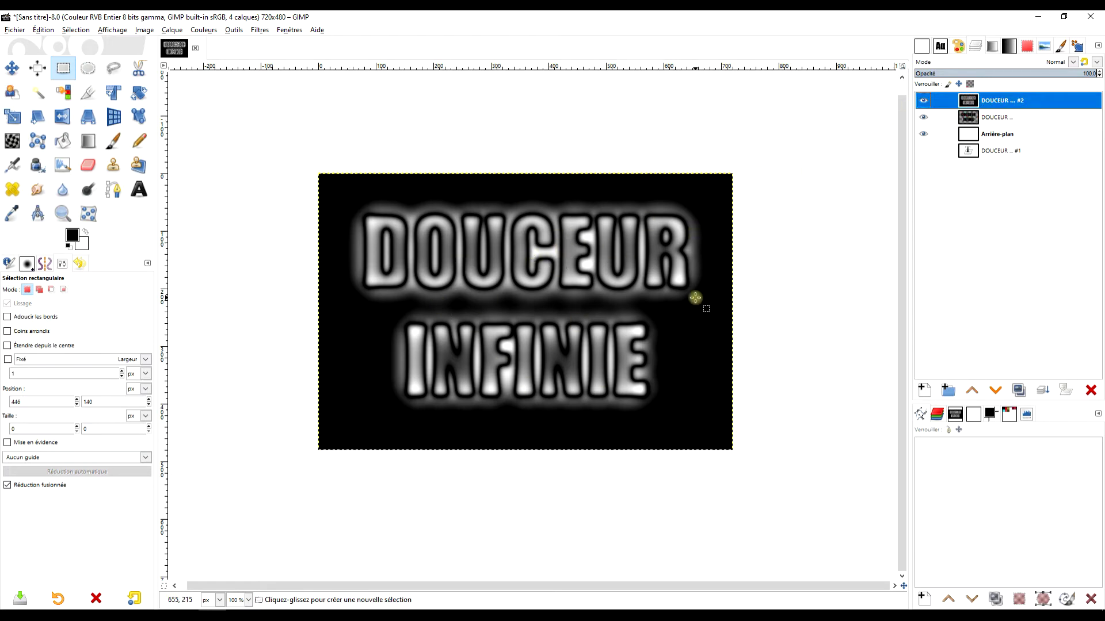
left_click(260, 30)
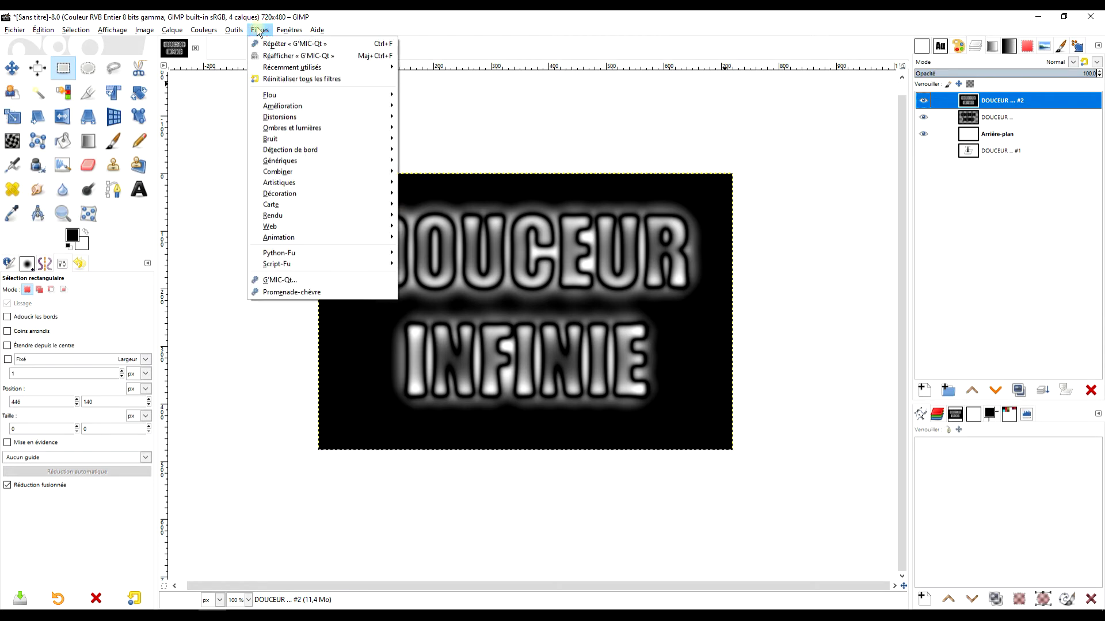
mouse_move(302, 116)
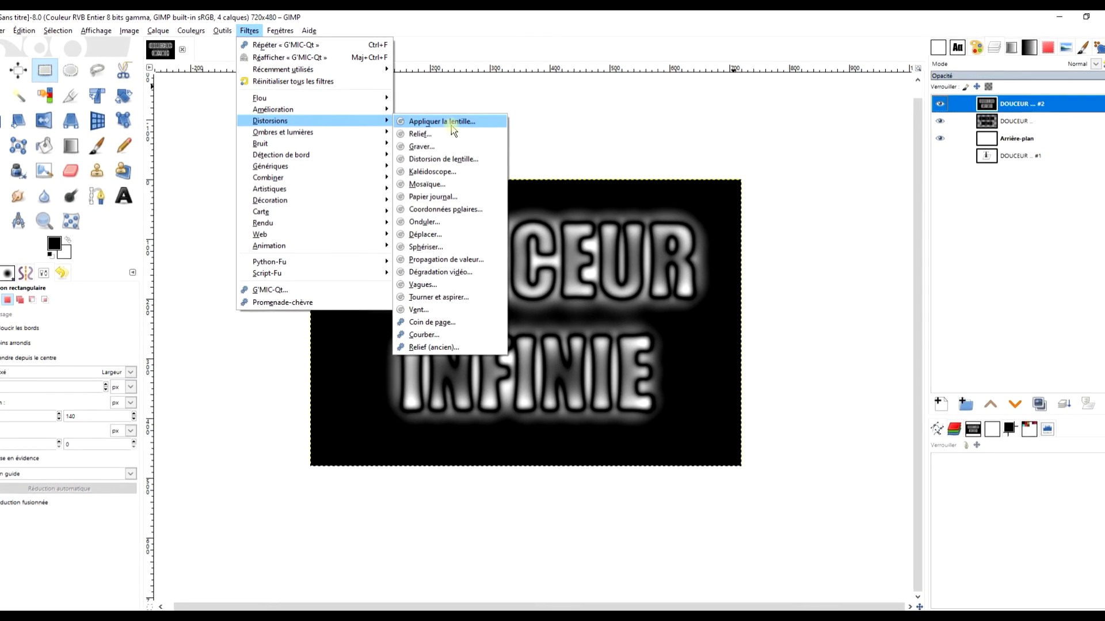
left_click(439, 139)
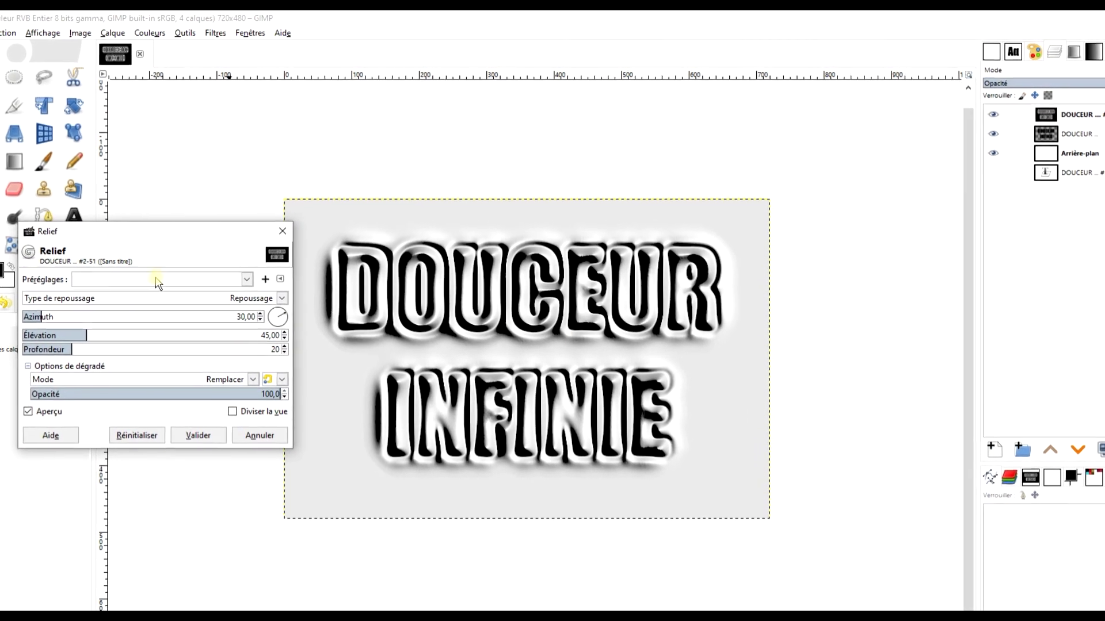
left_click_drag(32, 327, 122, 342)
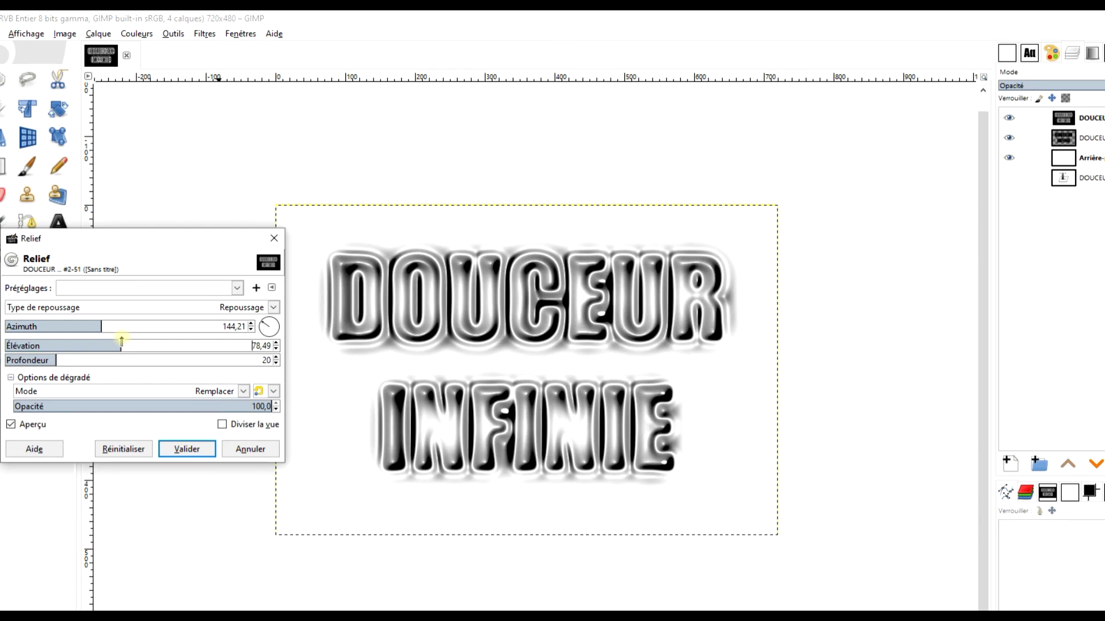
scroll(478, 345, "up", 2)
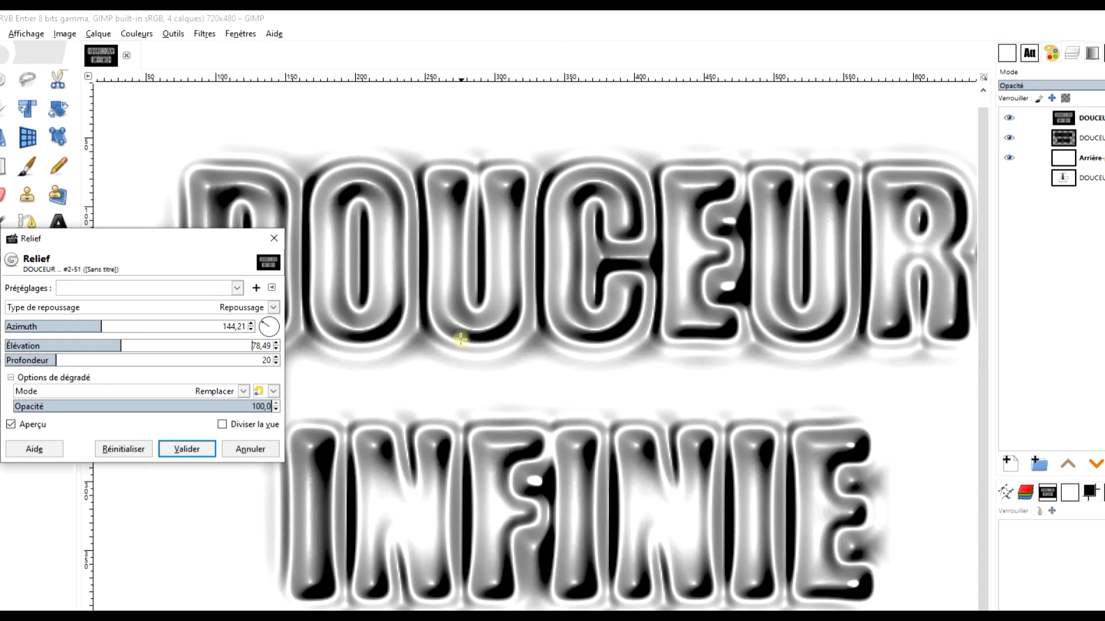
scroll(461, 340, "up", 1)
scroll(478, 354, "down", 3)
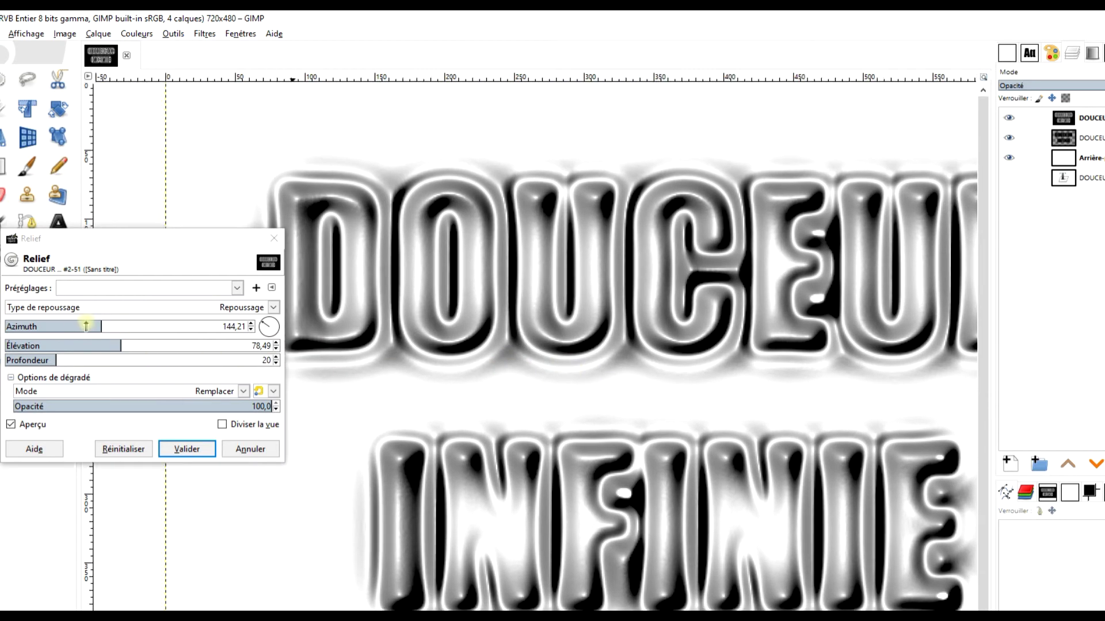
Step: Adjust the Relief filter to Azimuth 116.20, Elevation 82.72 and Profondeur 25, and apply it
left_click_drag(101, 327, 57, 325)
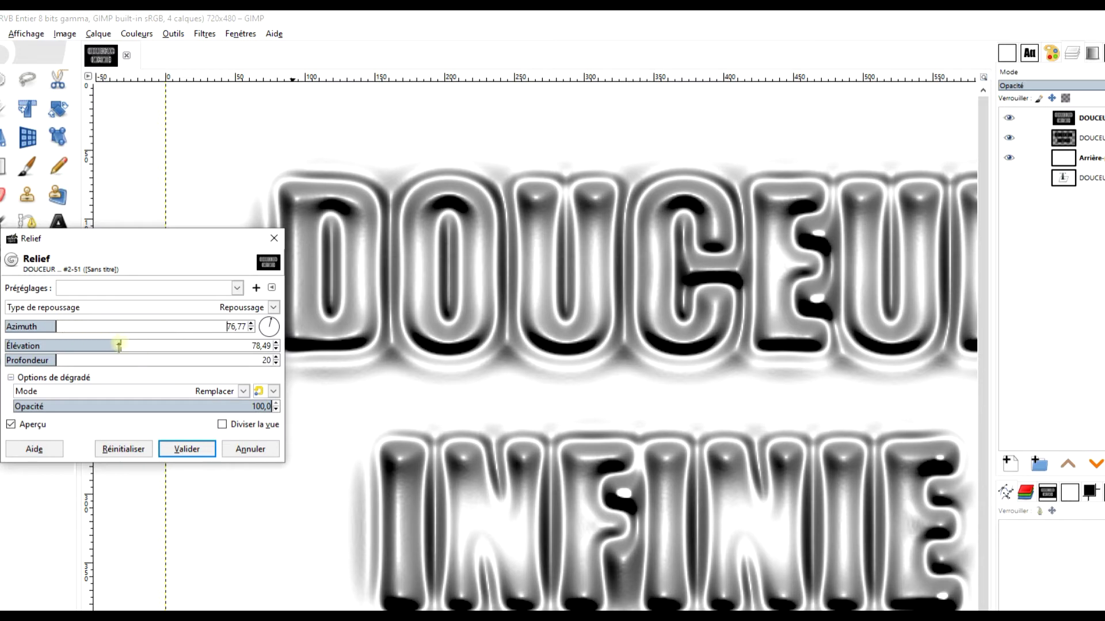
left_click_drag(56, 356, 69, 360)
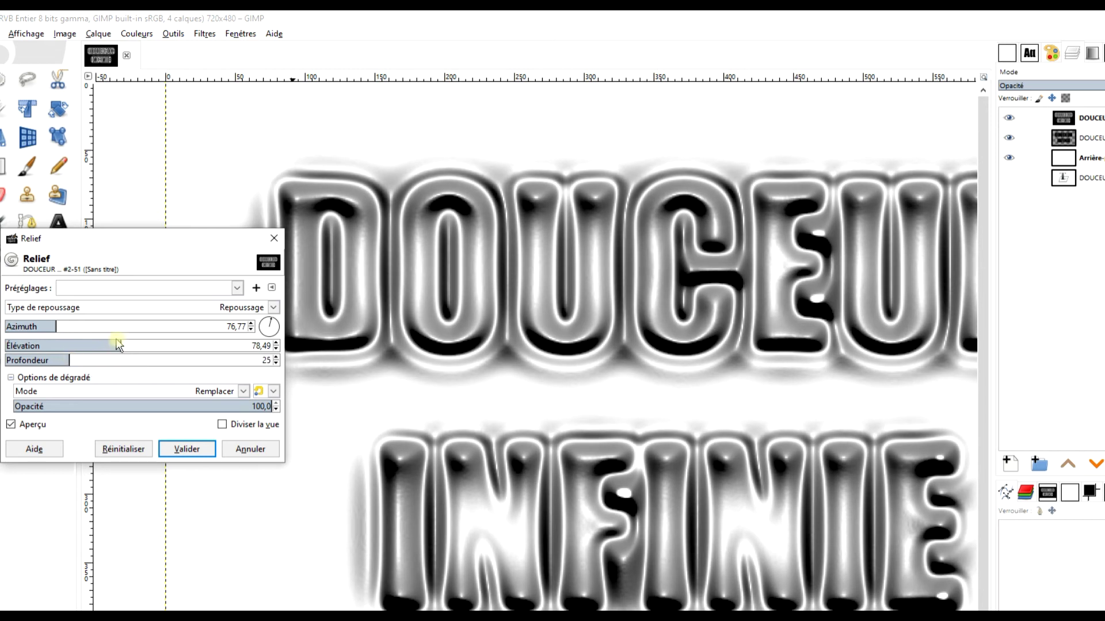
mouse_move(120, 343)
left_mouse_down()
mouse_move(99, 345)
mouse_move(135, 346)
left_mouse_up()
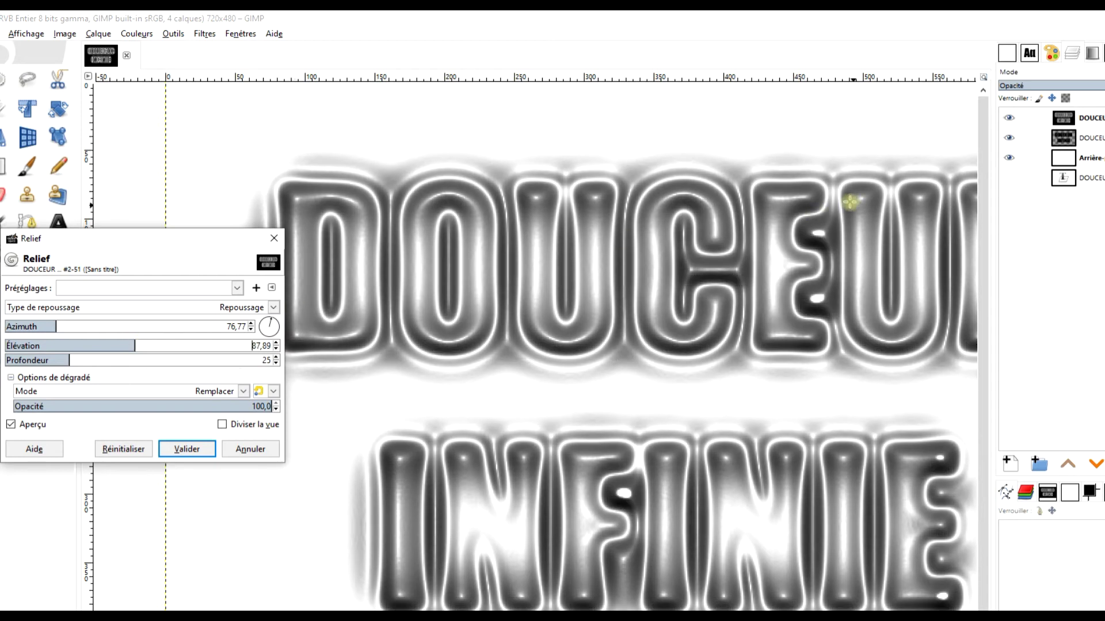
left_click_drag(816, 327, 710, 343)
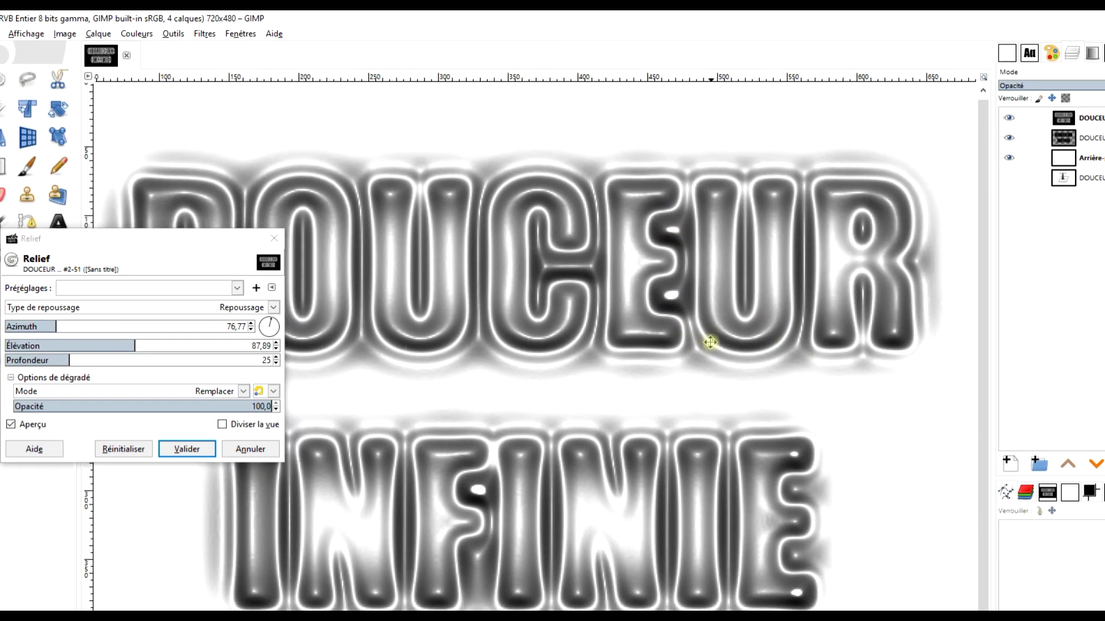
mouse_move(54, 326)
left_mouse_down()
mouse_move(37, 326)
mouse_move(154, 344)
mouse_move(117, 342)
mouse_move(134, 342)
left_mouse_up()
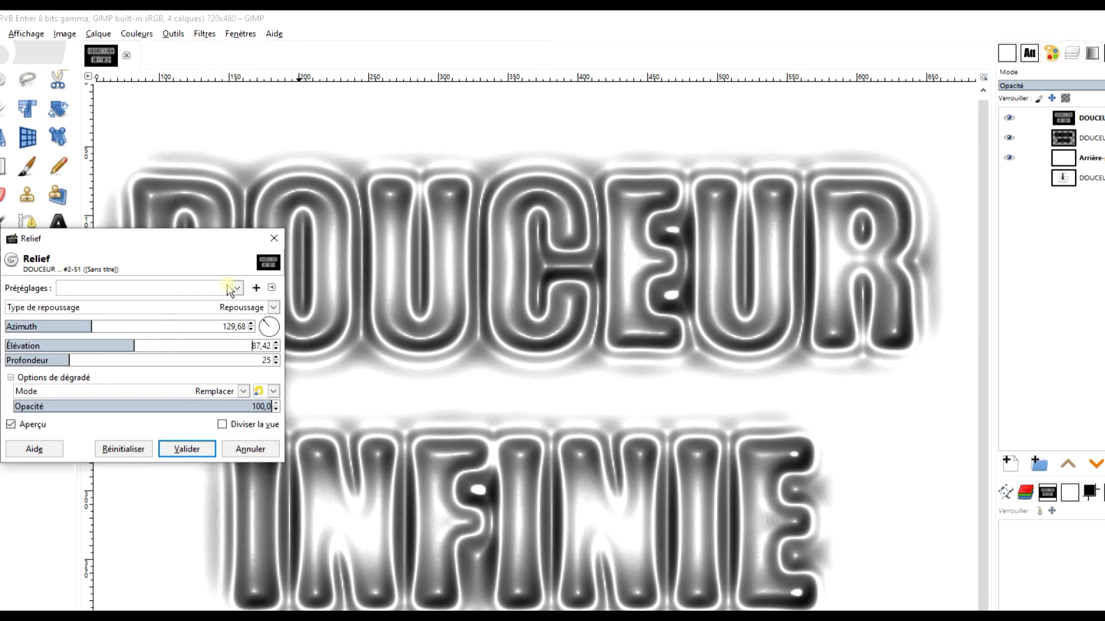
mouse_move(135, 344)
left_mouse_down()
mouse_move(165, 340)
mouse_move(118, 344)
mouse_move(137, 336)
mouse_move(56, 326)
mouse_move(98, 327)
mouse_move(52, 354)
mouse_move(115, 327)
left_mouse_up()
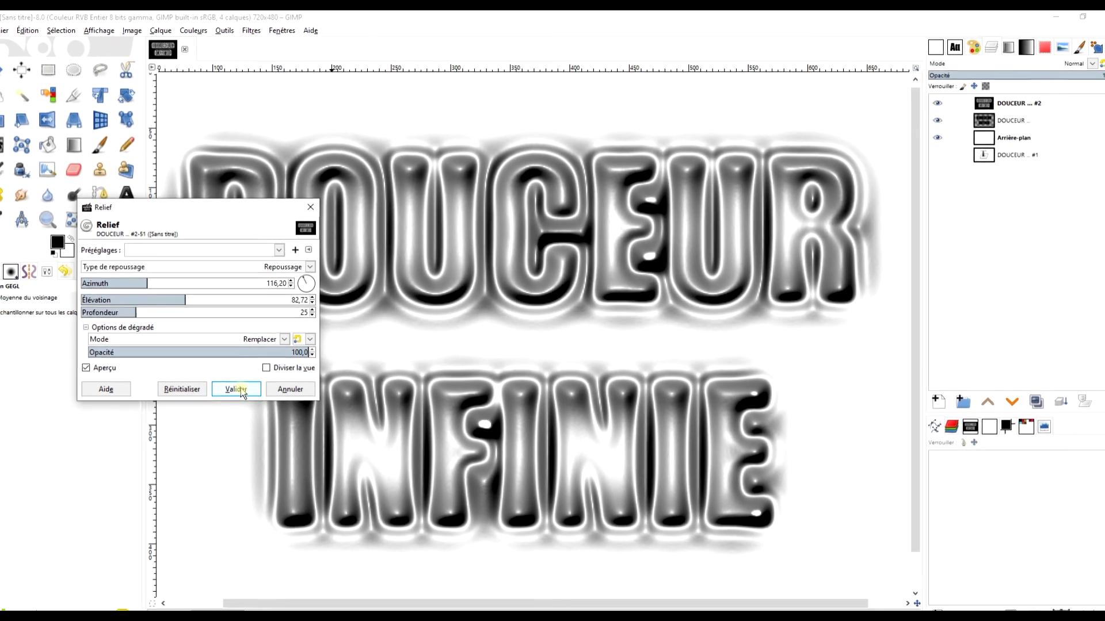
left_click(233, 393)
Step: Add a new 720 × 480 px layer filled with white above the embossed DOUCEUR ... #2 layer
left_click_drag(713, 289, 661, 300)
scroll(692, 288, "down", 1)
scroll(696, 288, "down", 1)
scroll(731, 300, "up", 1)
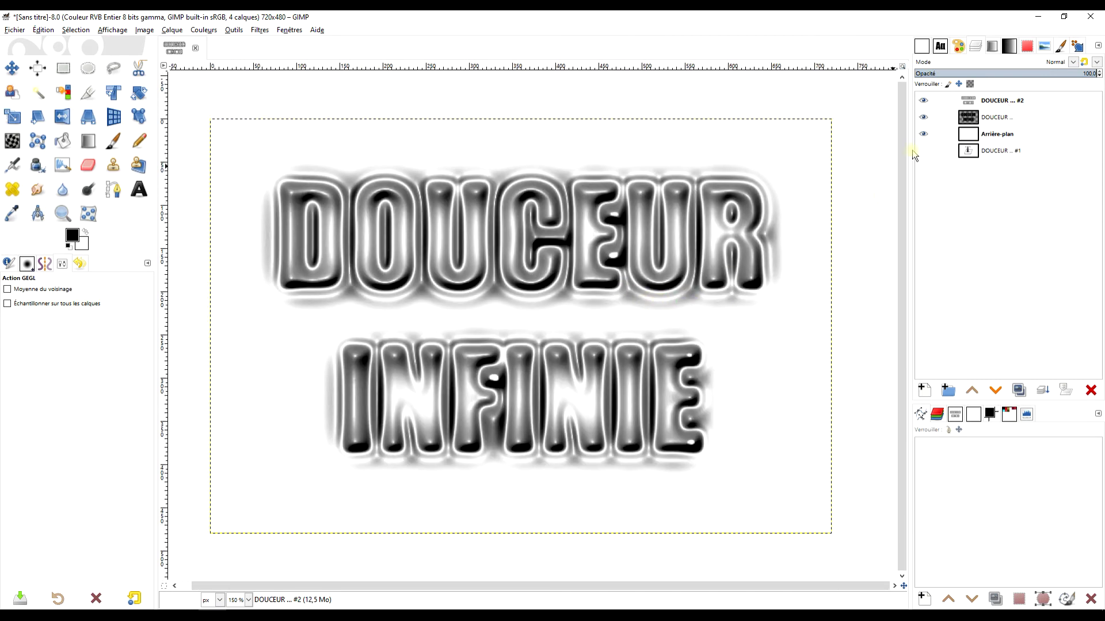
left_click(1020, 100)
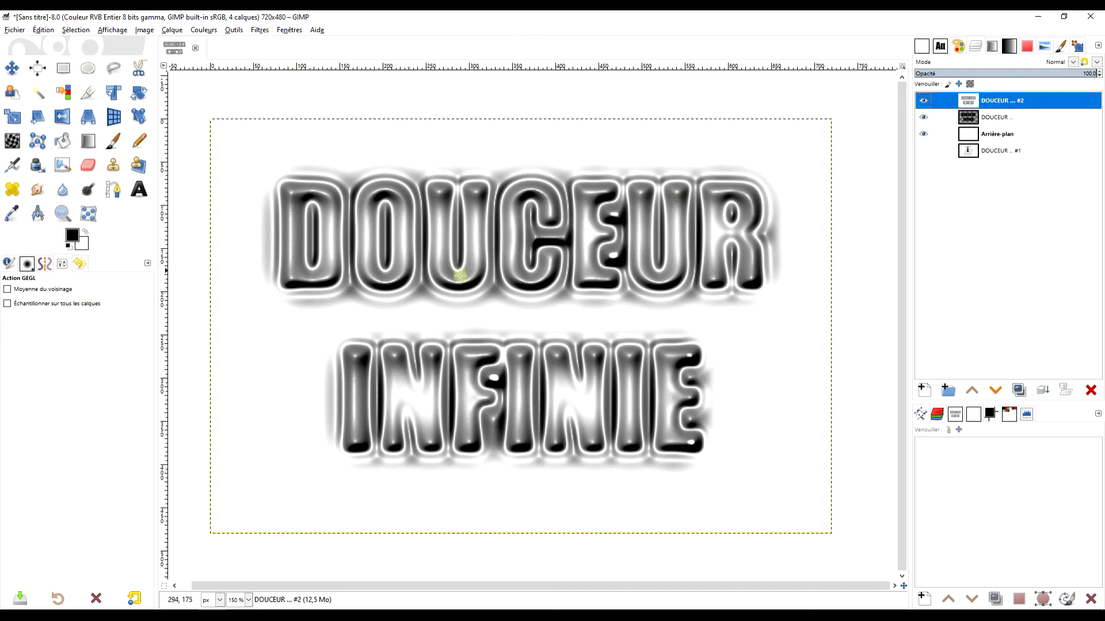
left_click(928, 391)
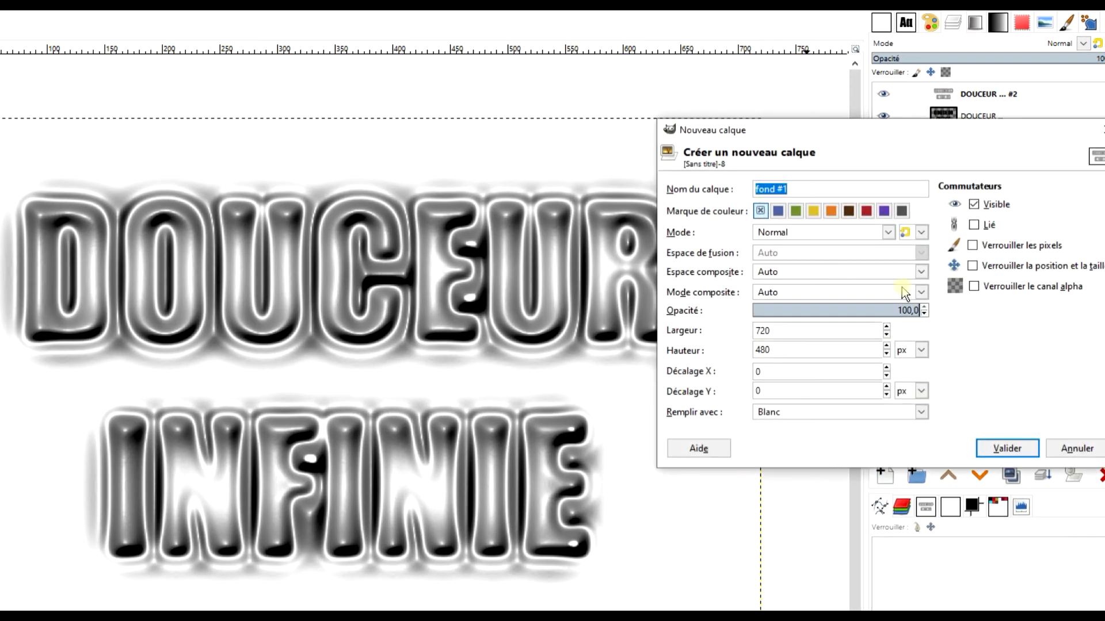
left_click(1015, 367)
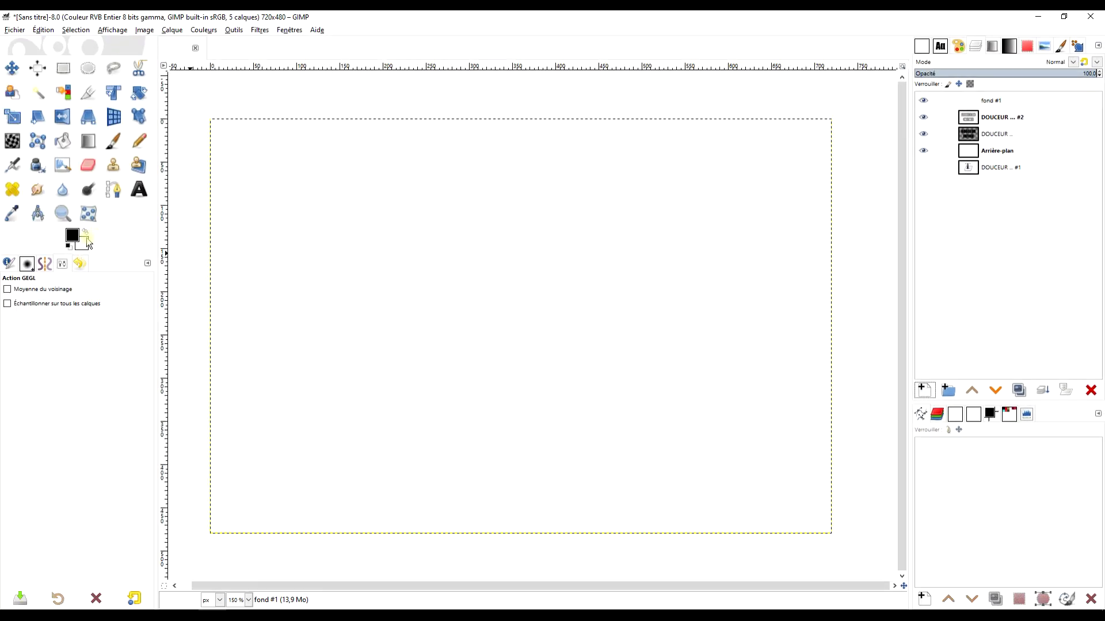
Step: Set the foreground colour to magenta ff00e9
left_click(73, 237)
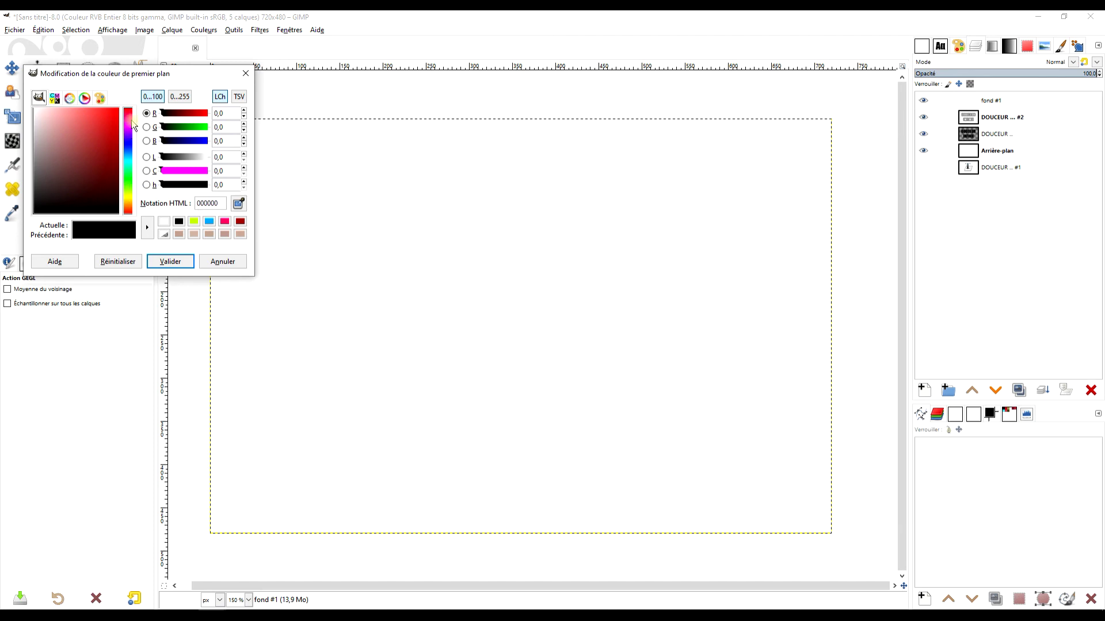
left_click_drag(130, 129, 132, 109)
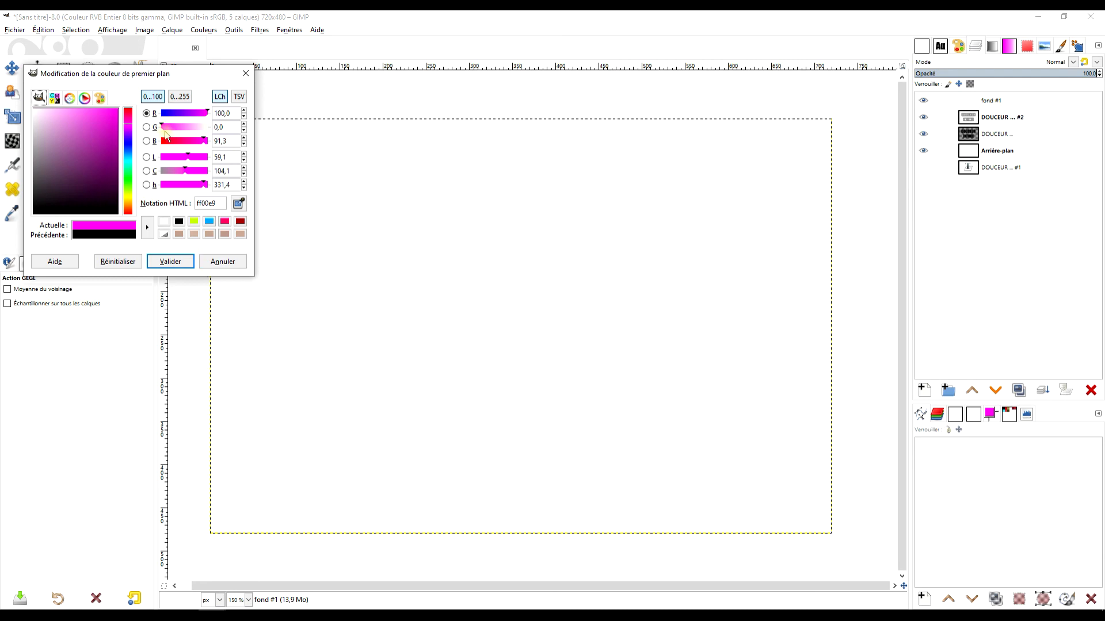
left_click(173, 263)
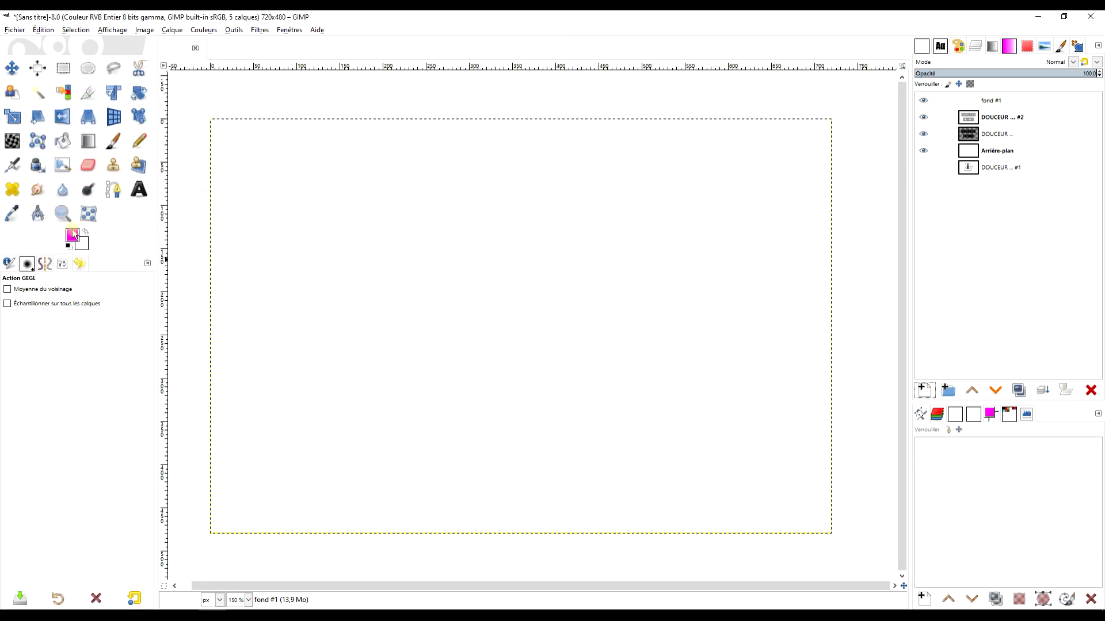
Step: Fill the fond #1 layer with a Radial white-to-magenta gradient running from the canvas centre to its lower-right corner
left_click(87, 143)
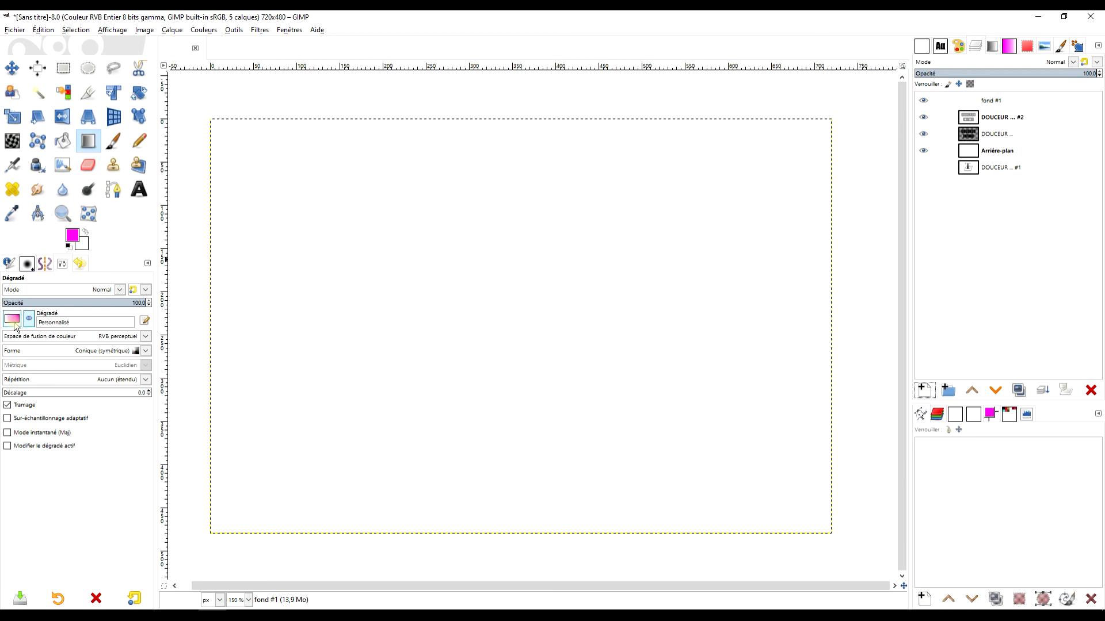
left_click(125, 352)
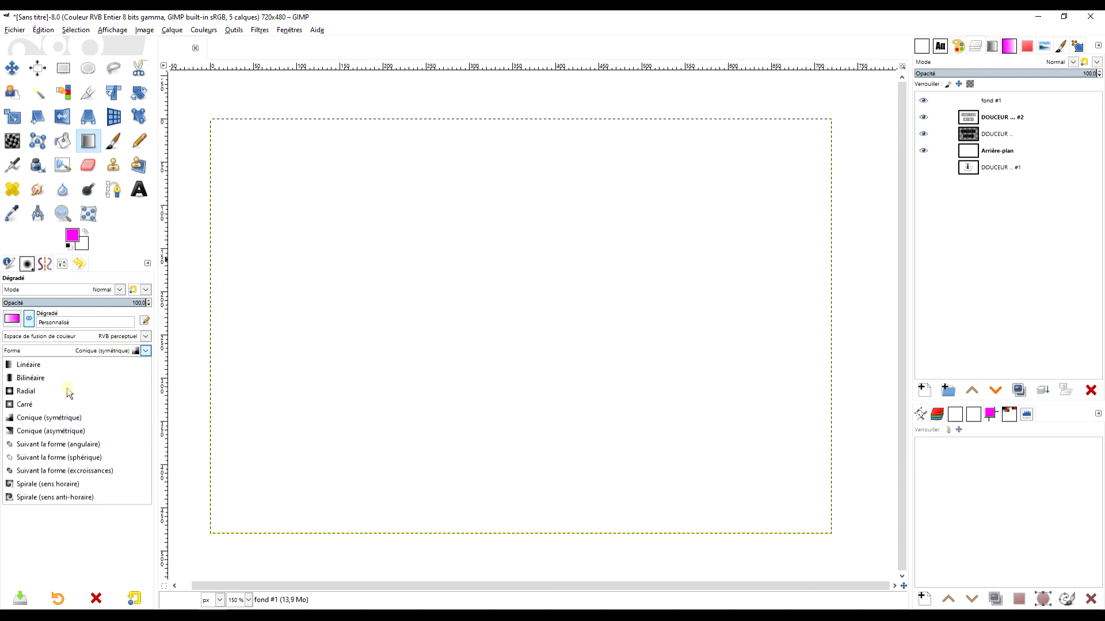
left_click(46, 394)
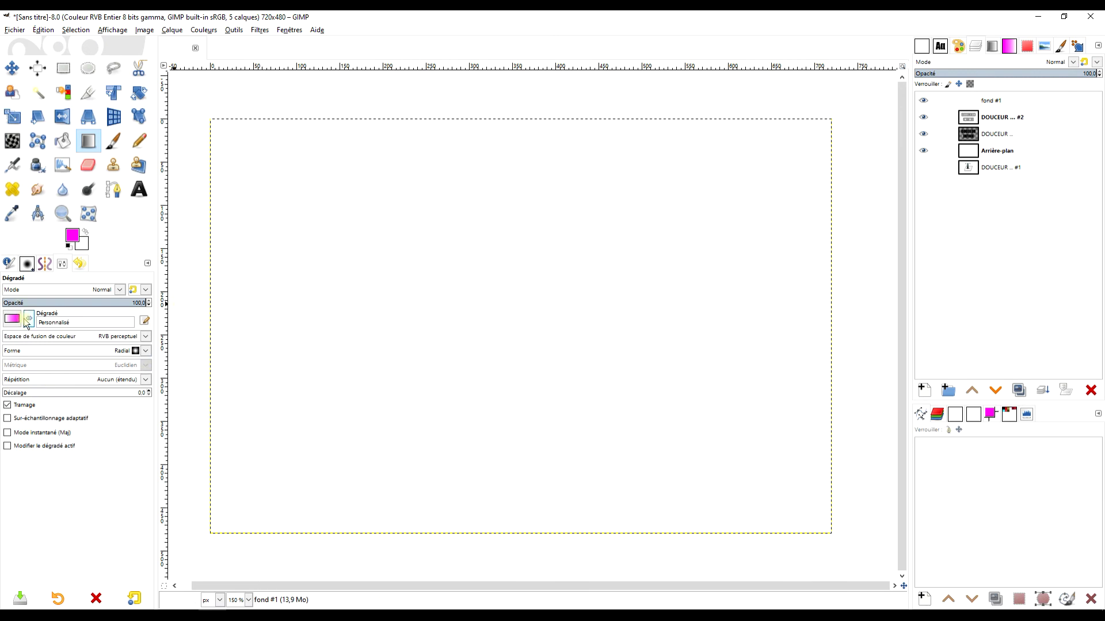
left_click_drag(513, 298, 817, 523)
left_click_drag(514, 298, 525, 310)
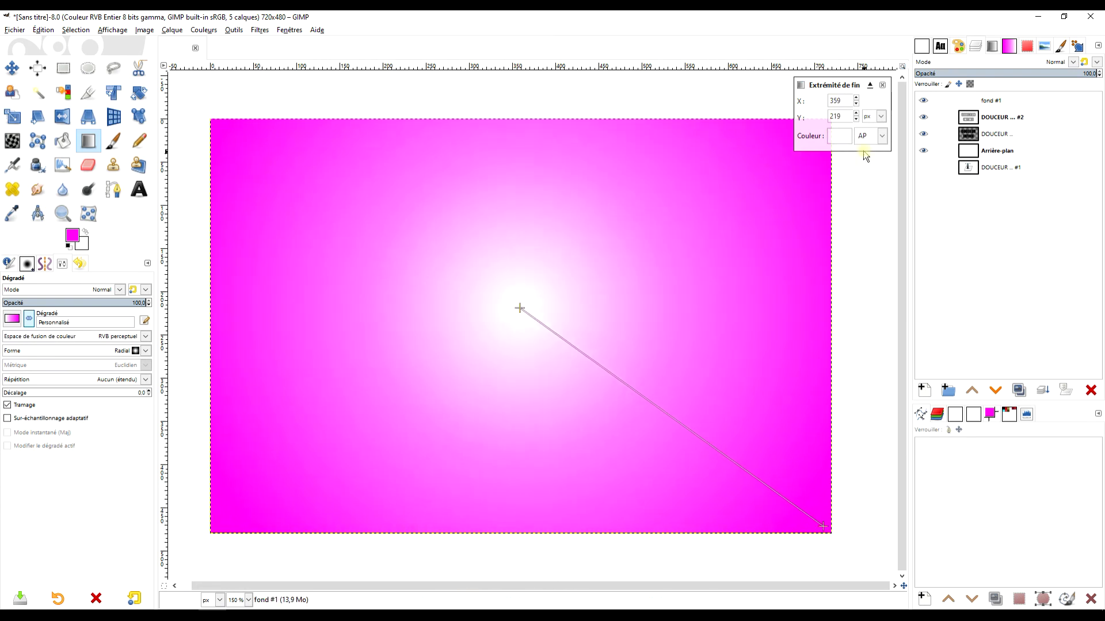
key("Return")
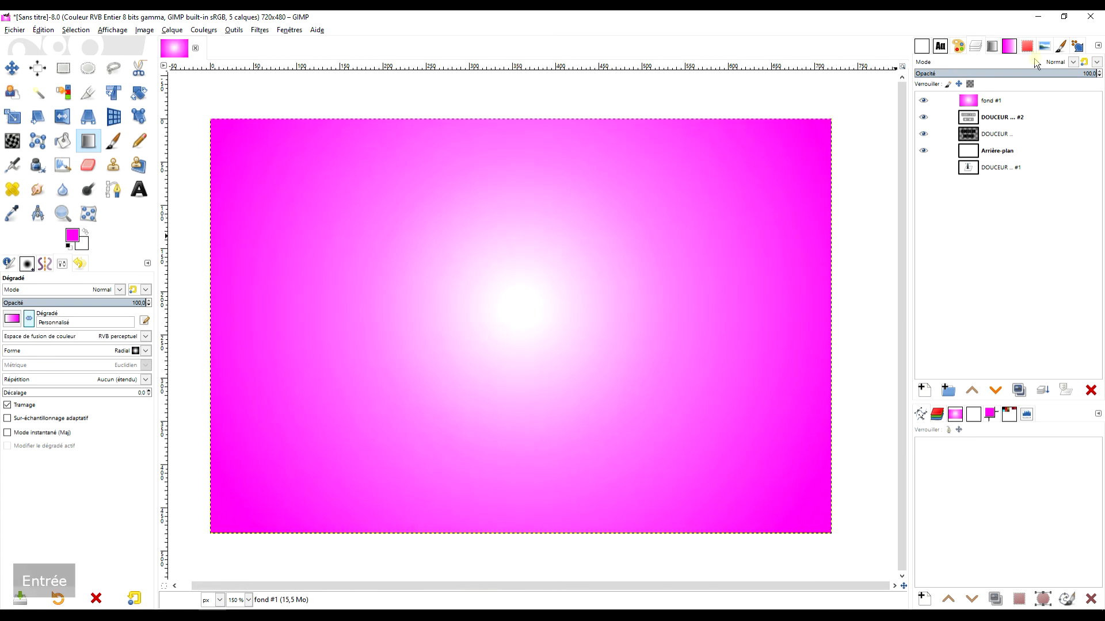
Step: Set the fond #1 layer's blend mode to Couleur LCh and keep that layer selected
left_click(1057, 63)
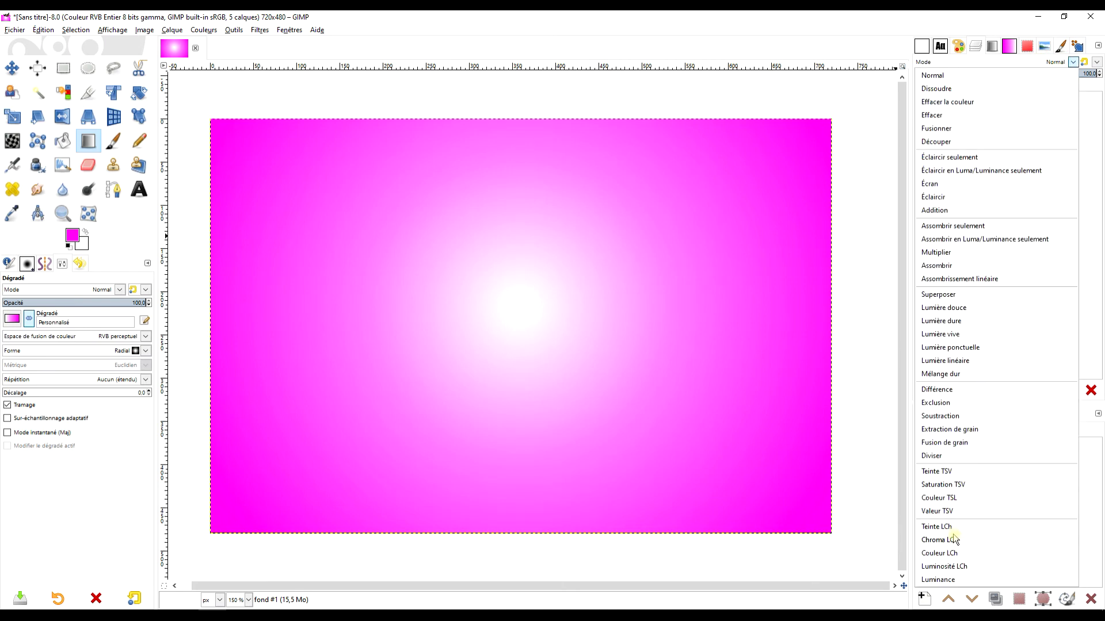
left_click(942, 554)
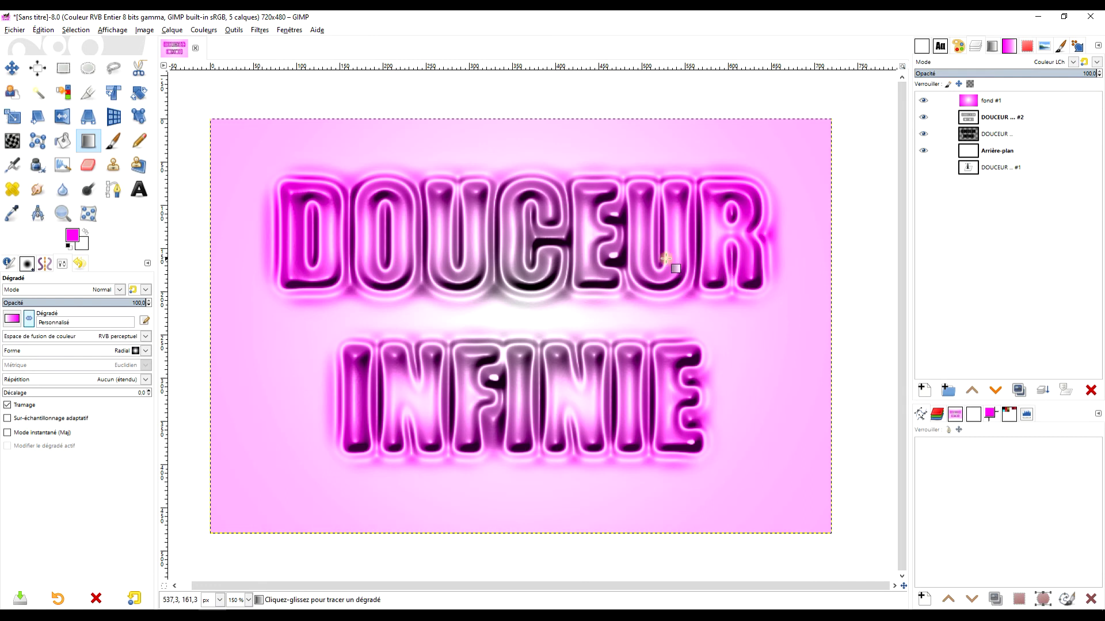
left_click(967, 102)
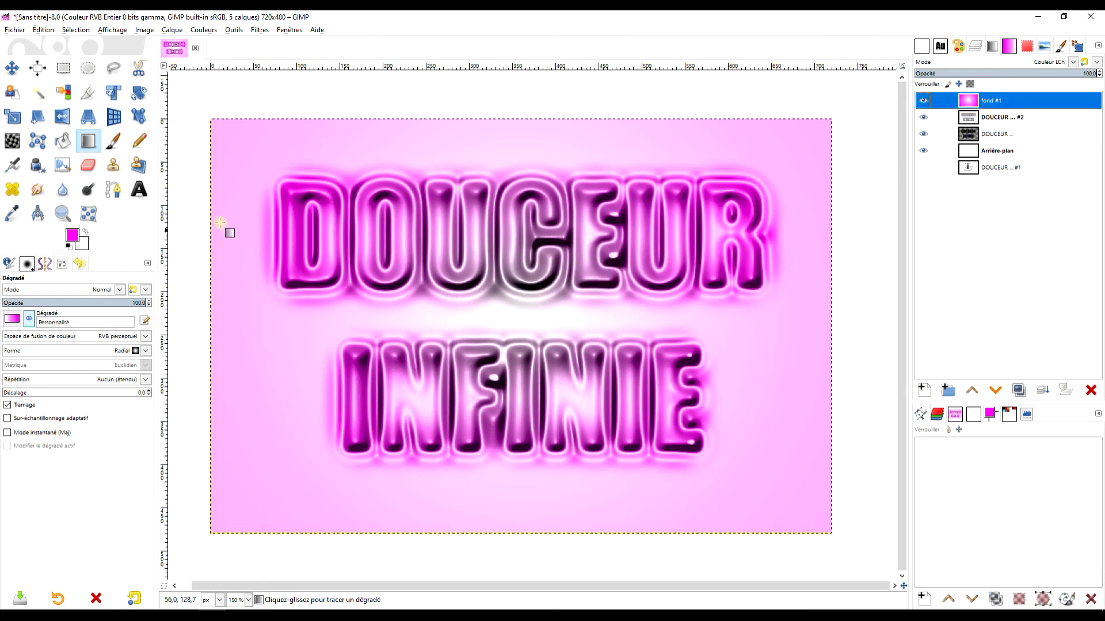
Step: Draw a new Radial gradient on the fond #1 layer from the canvas centre to near its lower-right corner
left_click_drag(504, 295, 809, 524)
left_click_drag(504, 295, 513, 300)
Step: Recolour the gradient's central endpoint to a muted red, about ab384c, move it to about X 357, Y 268 px, and apply the gradient
left_click(839, 136)
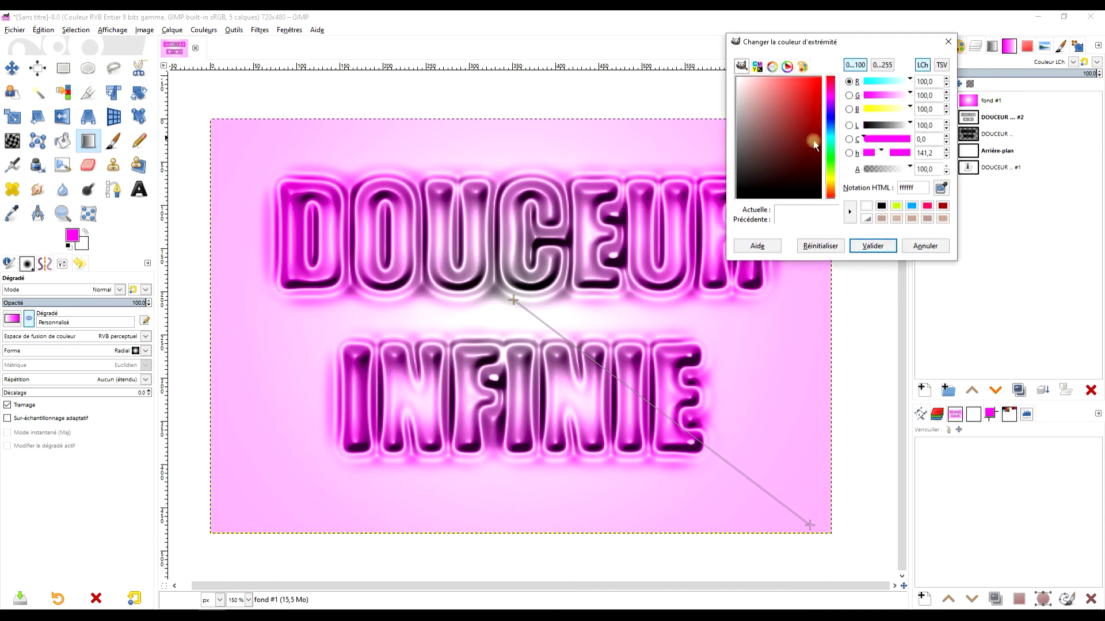
left_click(886, 95)
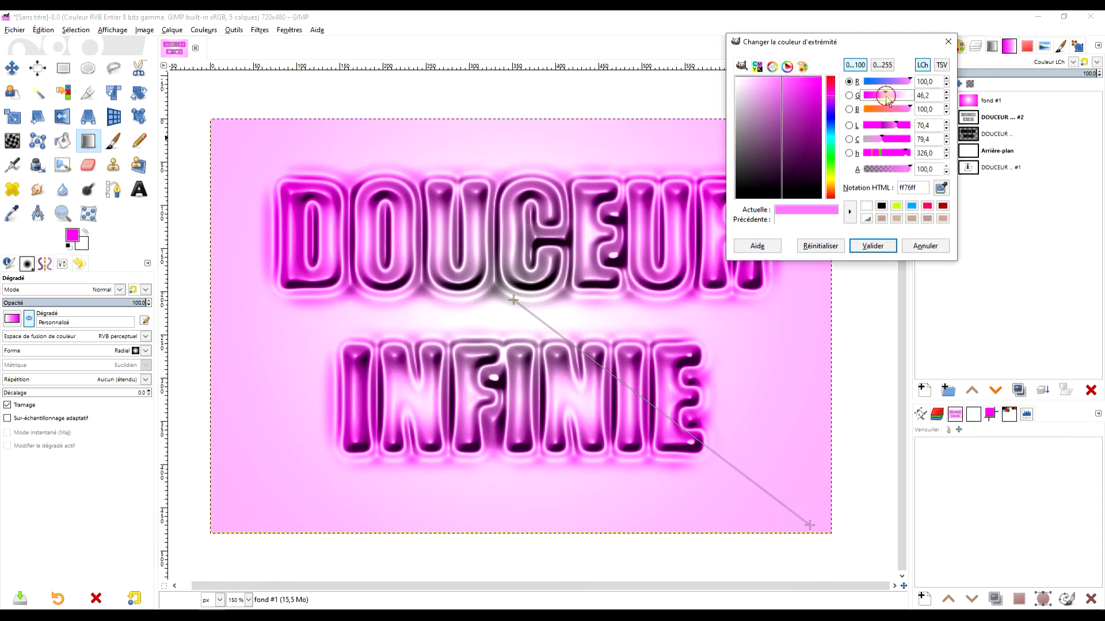
left_click_drag(886, 98, 903, 101)
left_click_drag(767, 109, 815, 92)
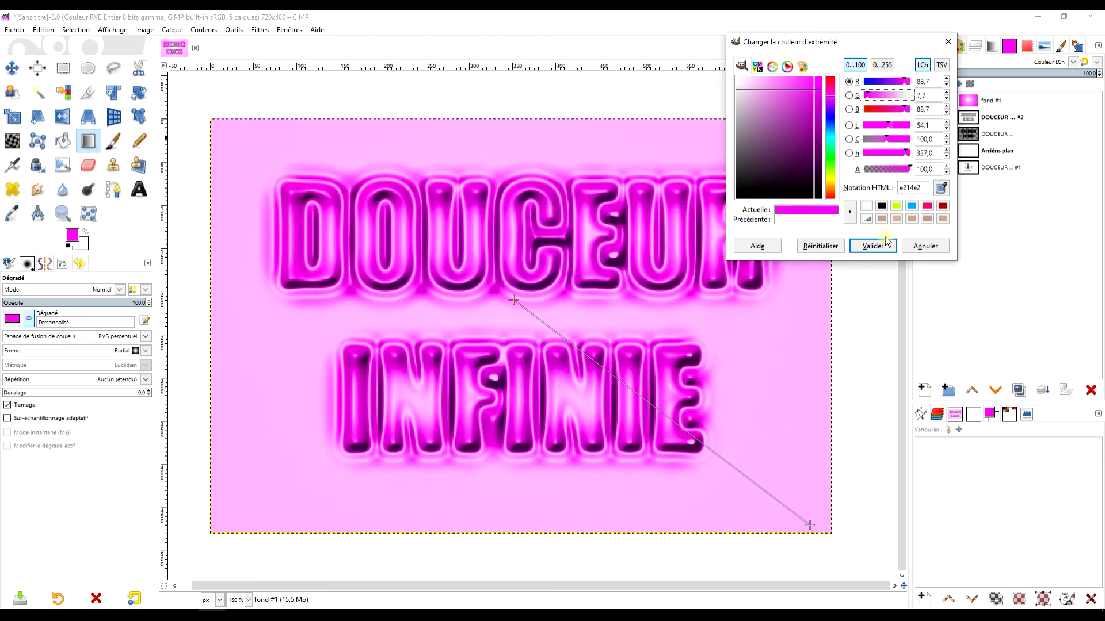
left_click(834, 121)
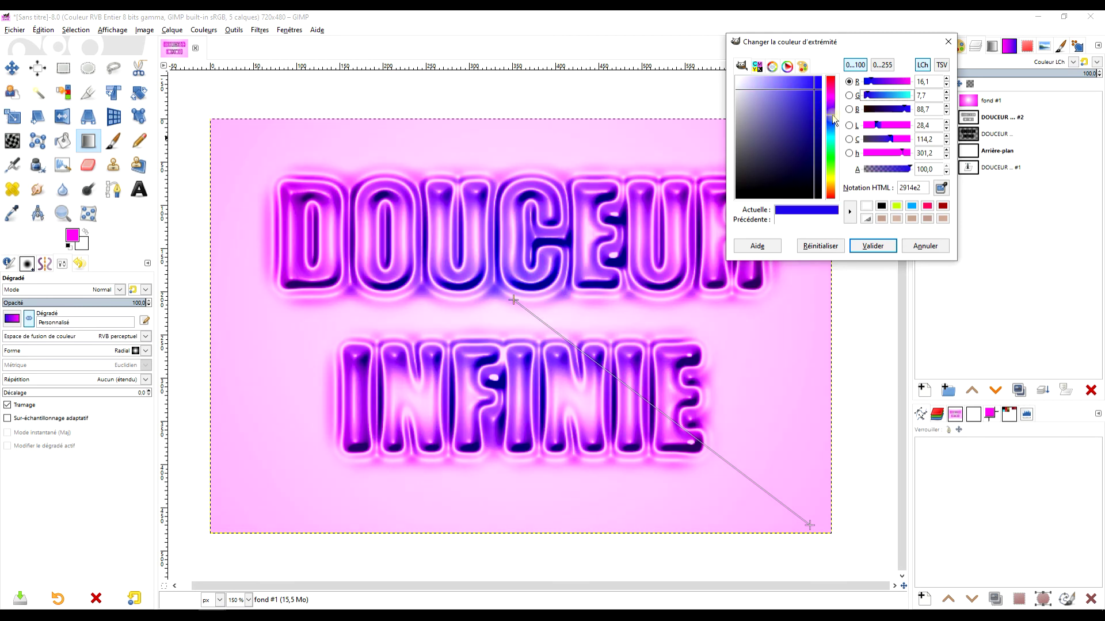
left_click_drag(814, 81, 793, 116)
left_click(830, 80)
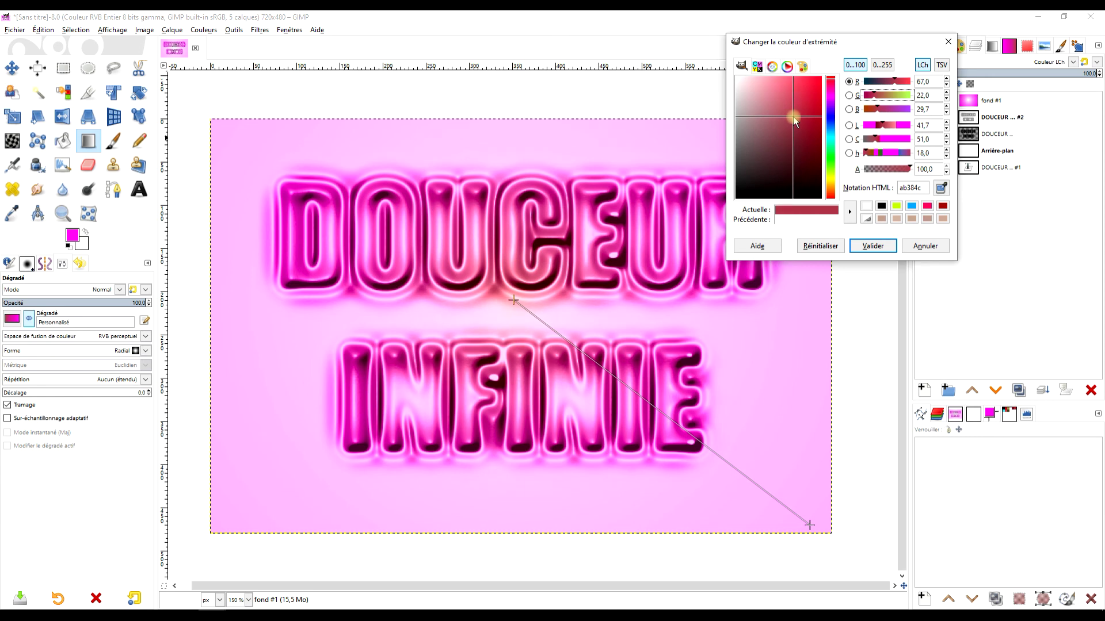
left_click(866, 248)
left_click_drag(514, 300, 518, 350)
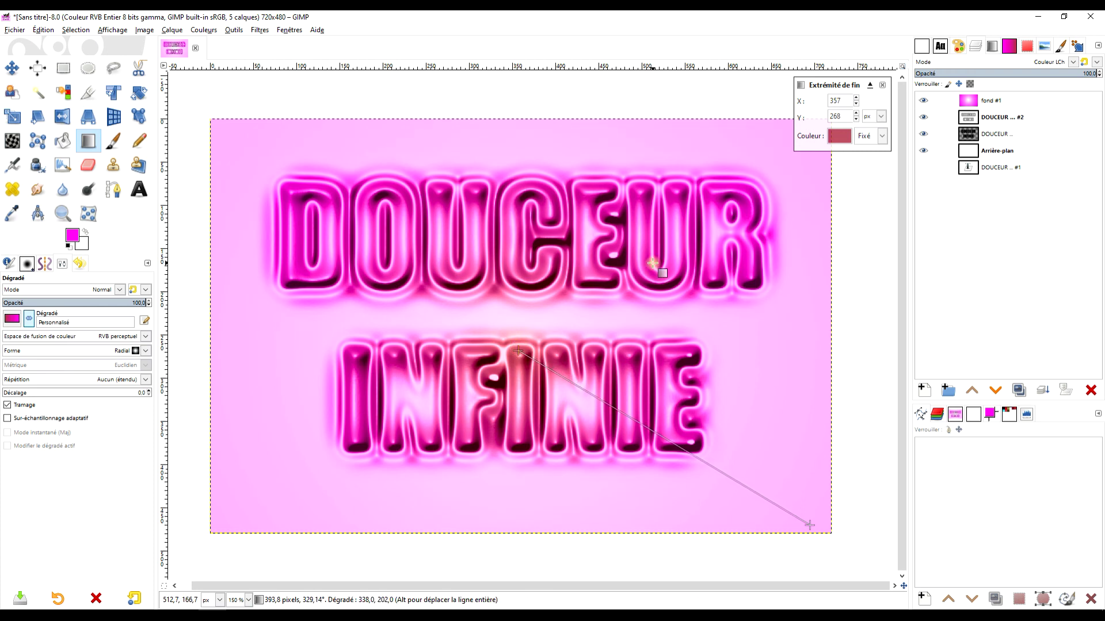
key("Return")
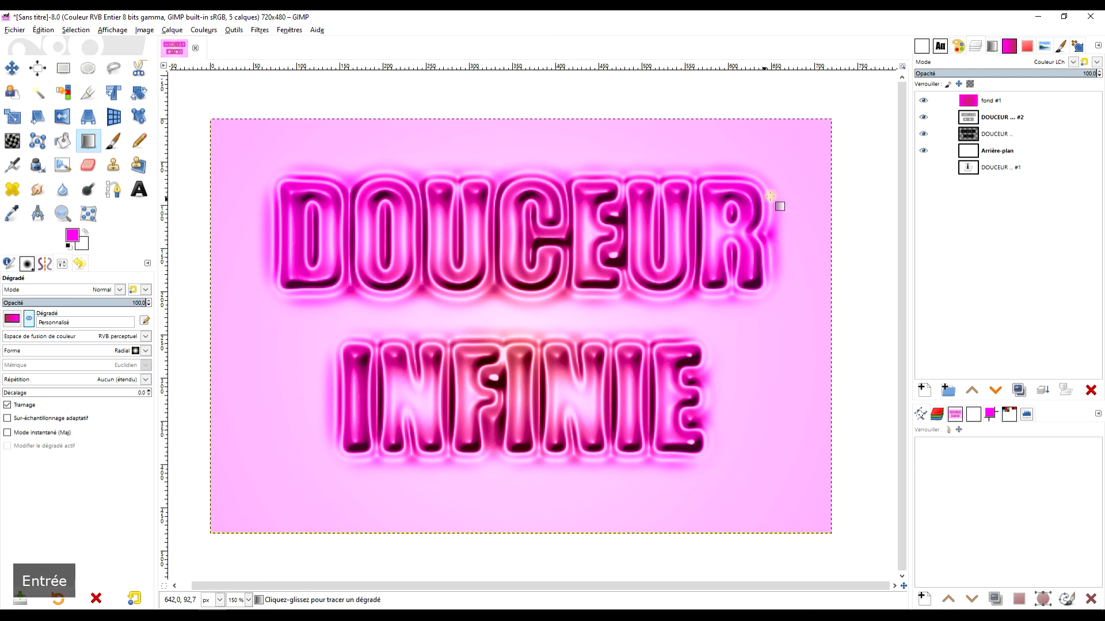
Step: Apply Teinte-Saturation to the fond #1 layer with Teinte -11,9, Luminosité 6,0 and Saturation 46,7
left_click(204, 29)
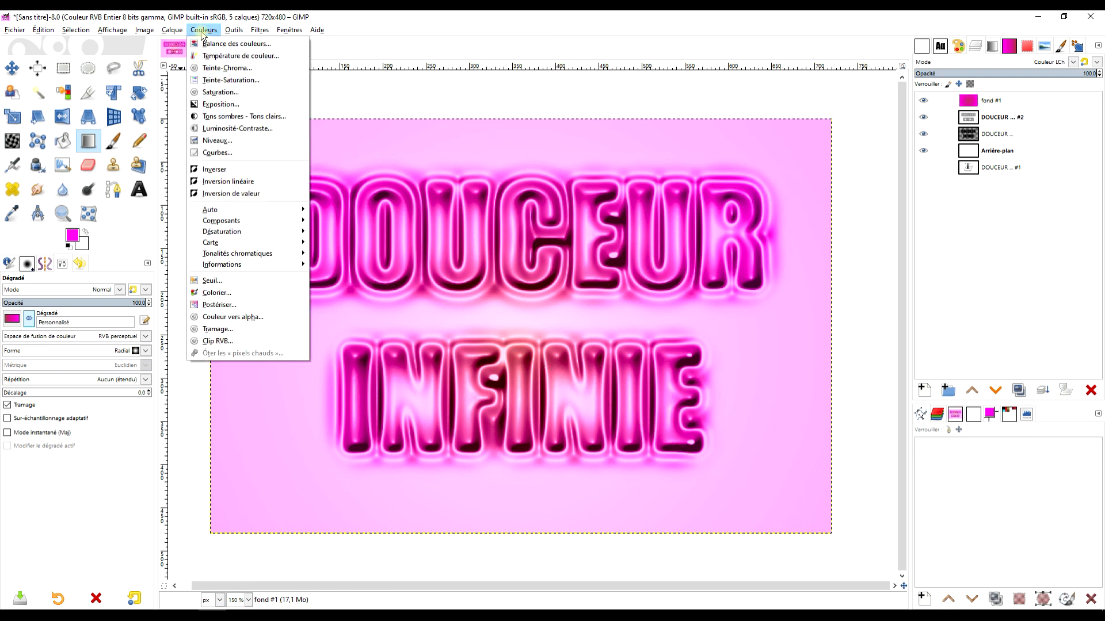
left_click(236, 81)
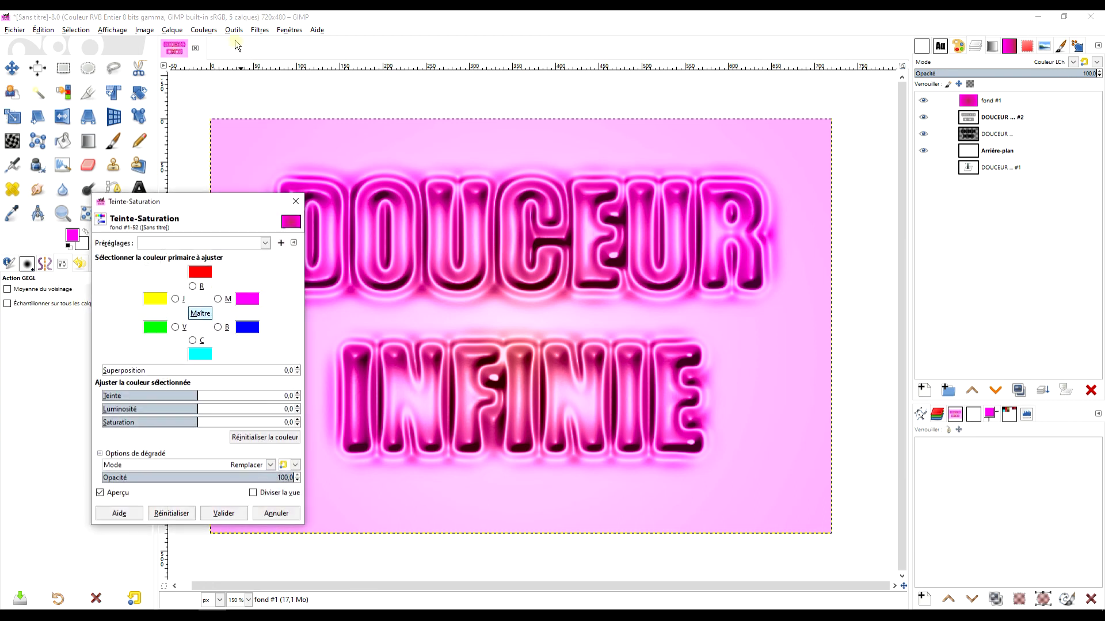
mouse_move(196, 397)
left_mouse_down()
mouse_move(172, 395)
mouse_move(201, 396)
left_mouse_up()
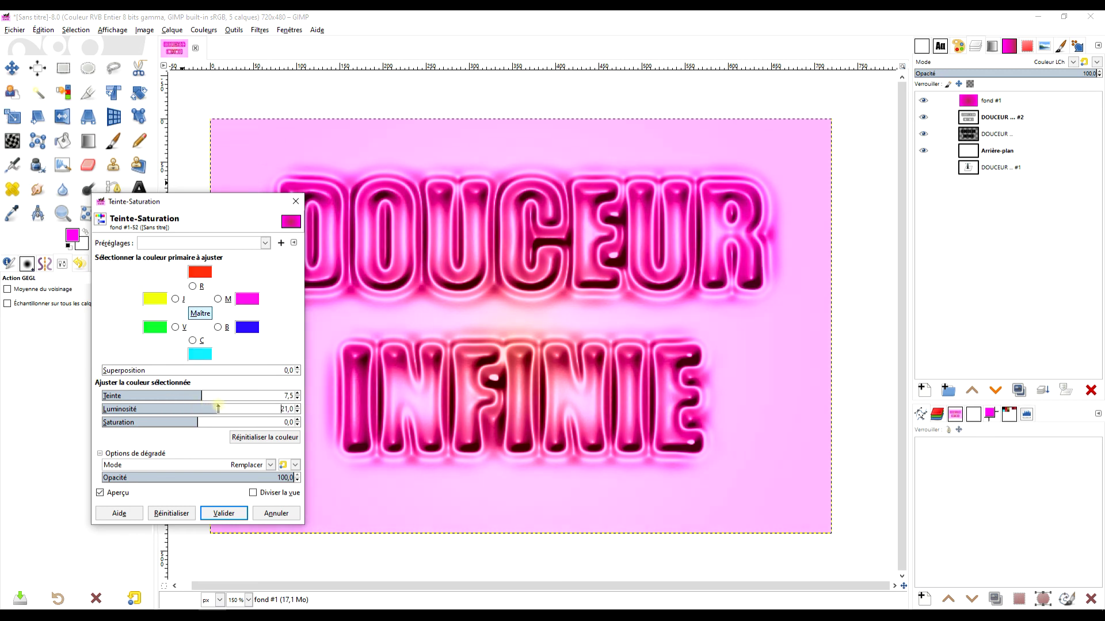
mouse_move(197, 423)
left_mouse_down()
mouse_move(243, 422)
mouse_move(195, 408)
mouse_move(192, 395)
mouse_move(204, 408)
left_mouse_up()
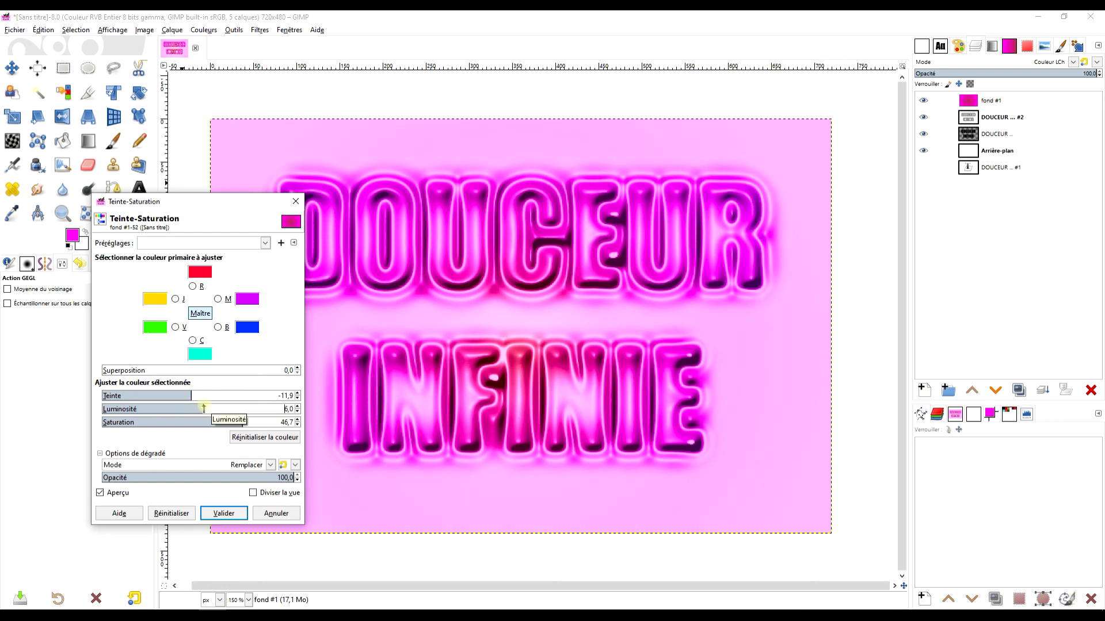
left_click(224, 513)
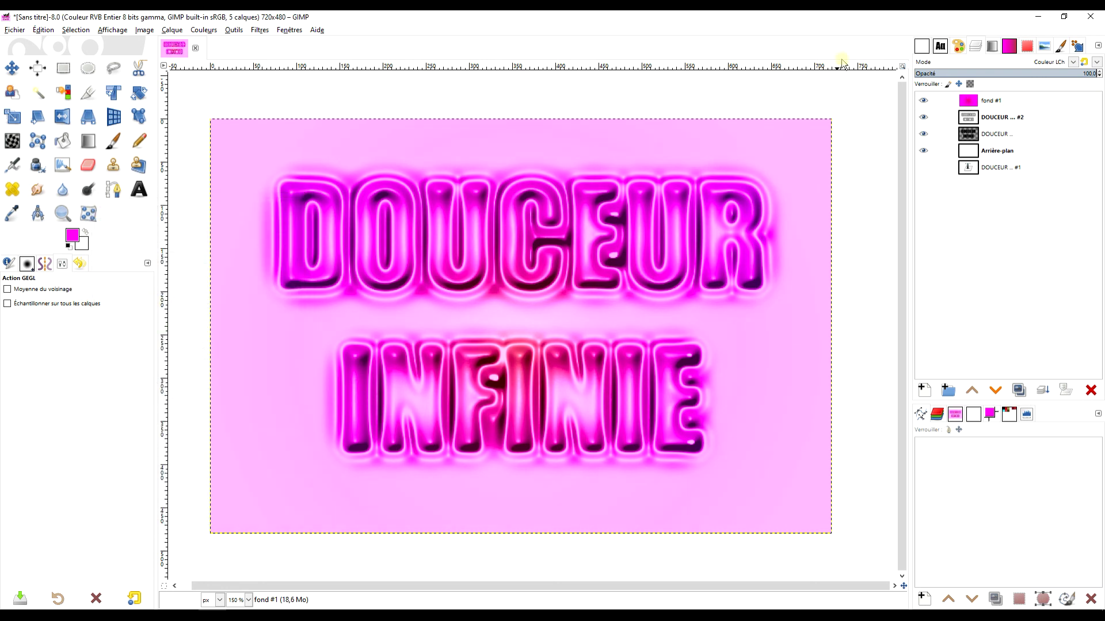